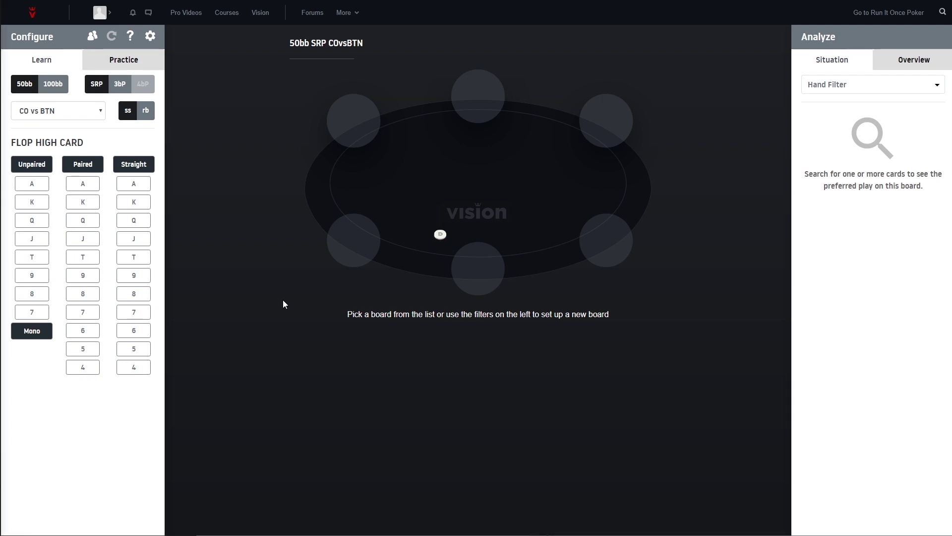
Step: Play the QT7 flop as a check, deal the 5 turn, and call the turn bet
left_click(32, 220)
left_click(52, 277)
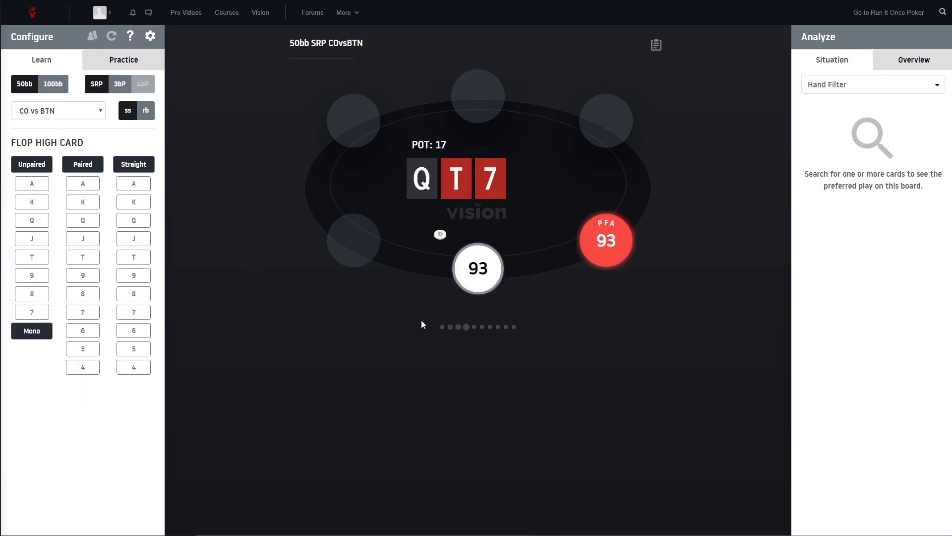
left_click(436, 327)
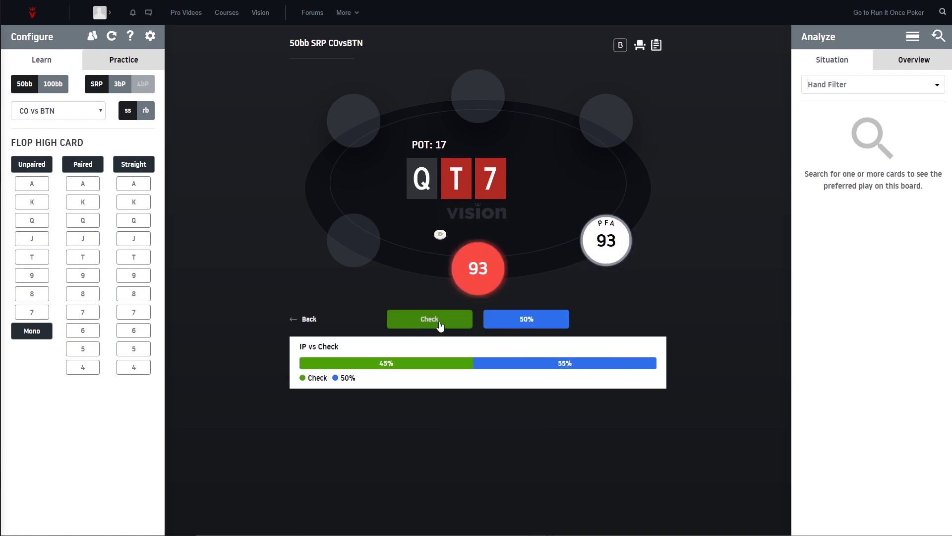
left_click(561, 364)
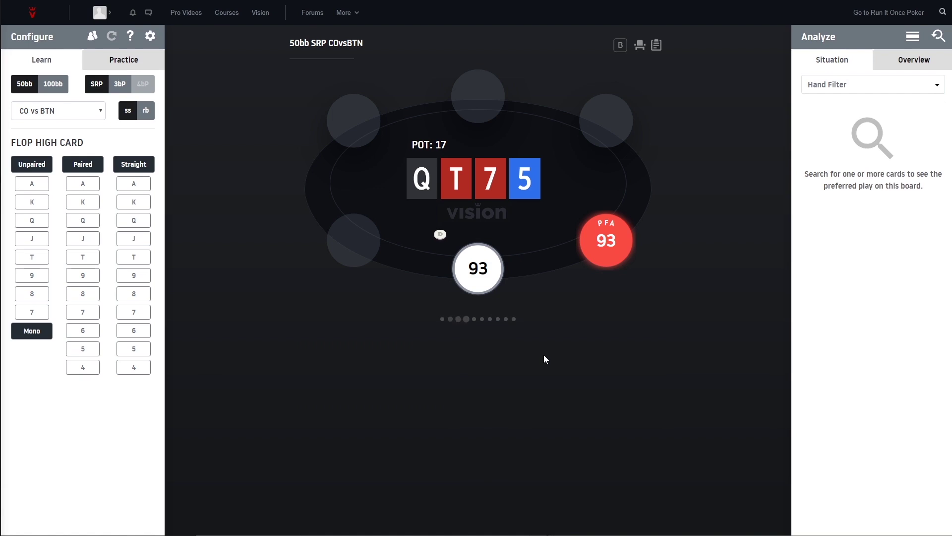
left_click(525, 321)
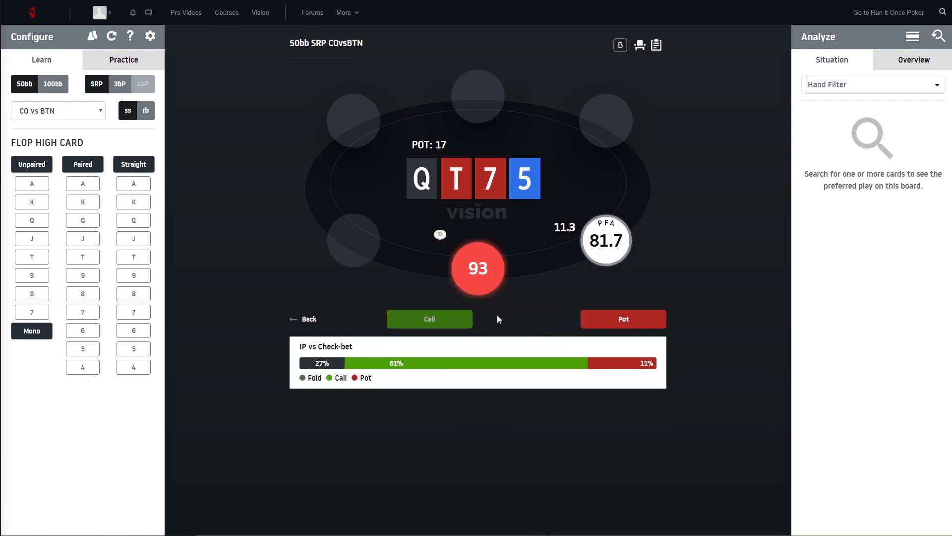
left_click(453, 321)
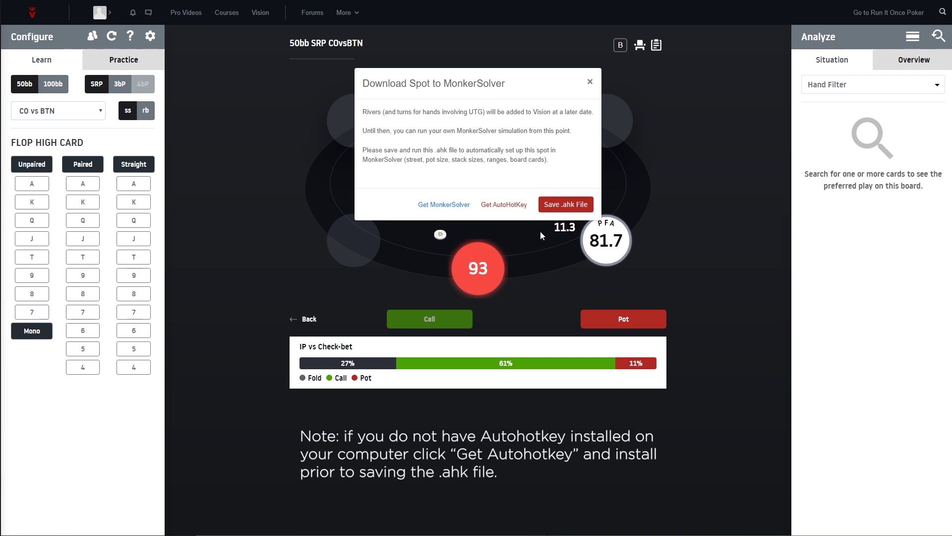
Step: Skip the MonkerSolver installer download and save the spot script as QsTh7h5d (2).ahk
left_click(447, 205)
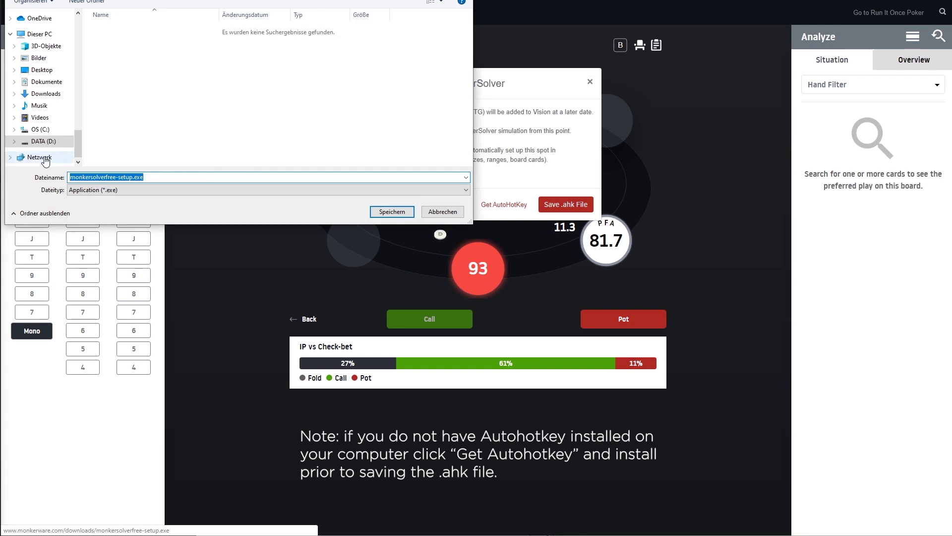
left_click(437, 215)
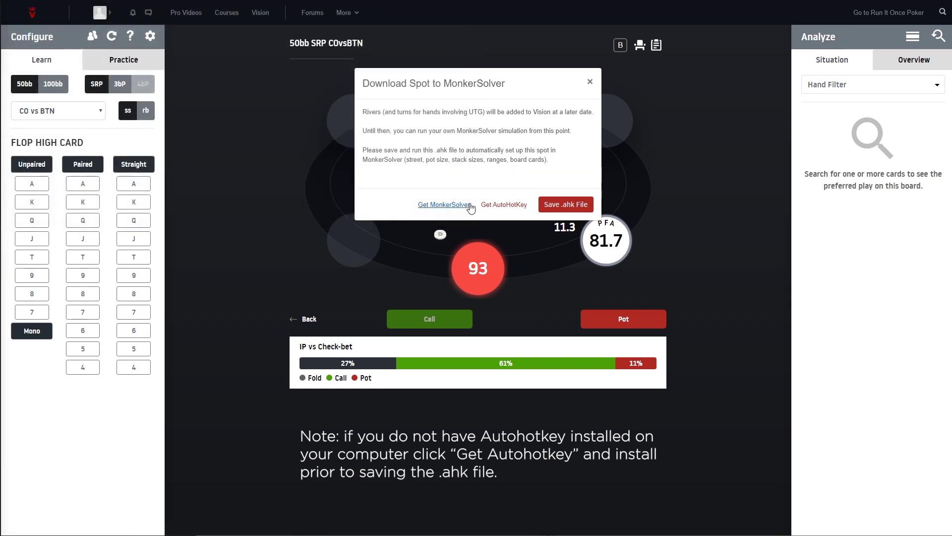
left_click(564, 205)
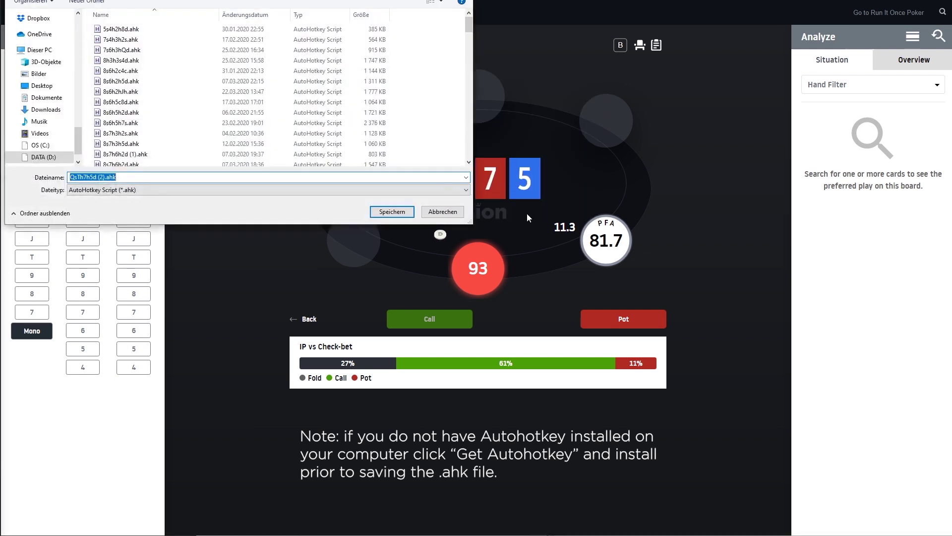
left_click(382, 213)
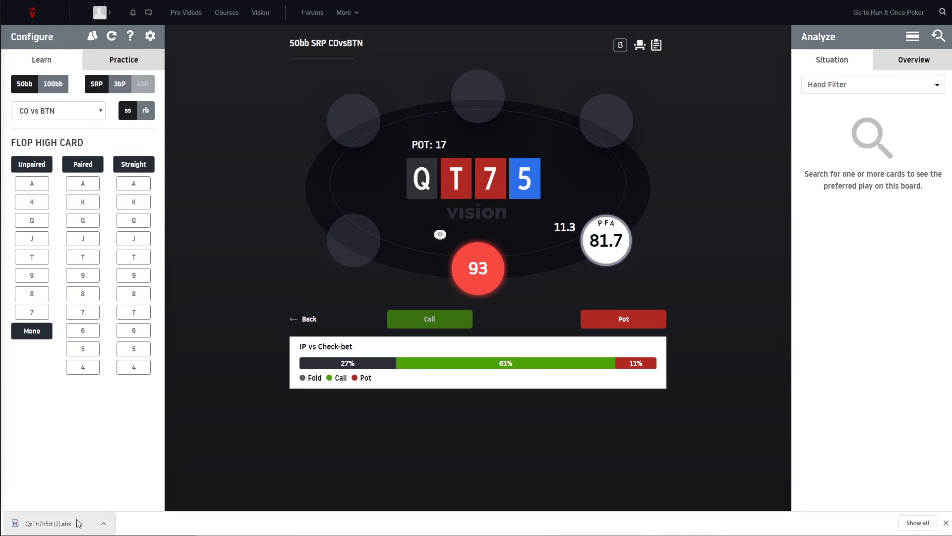
Step: Run QsTh7h5d (2).ahk to load the river tree and BTN/BB ranges into MonkerSolver
key("alt+Tab")
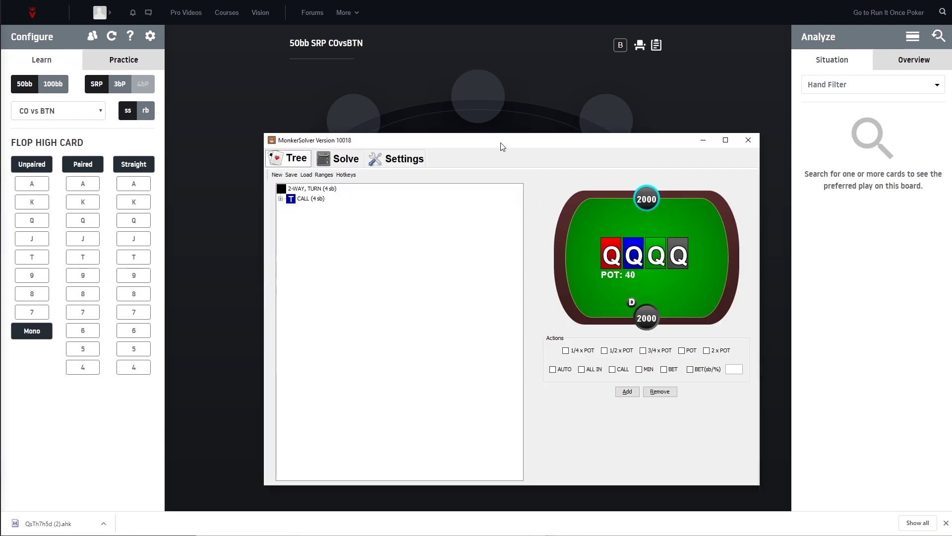
left_click_drag(500, 143, 466, 112)
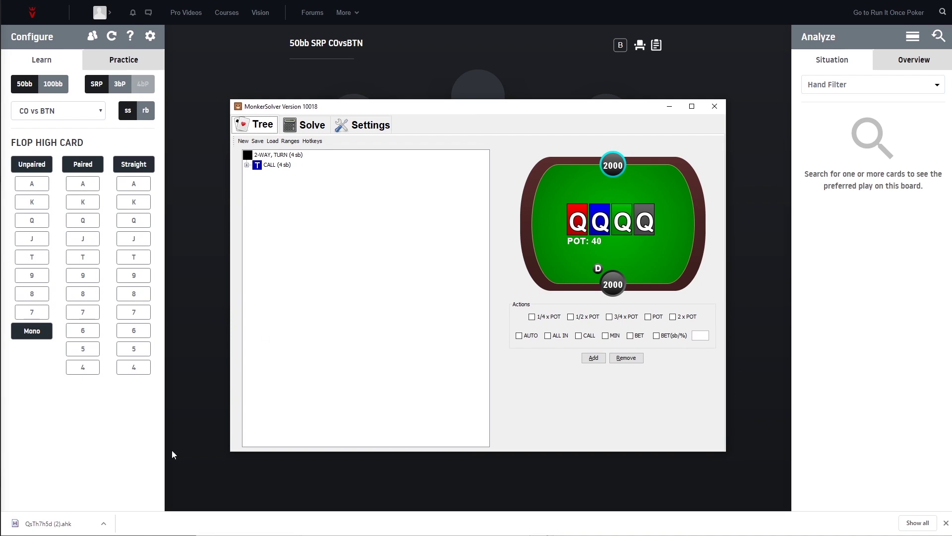
left_click(83, 518)
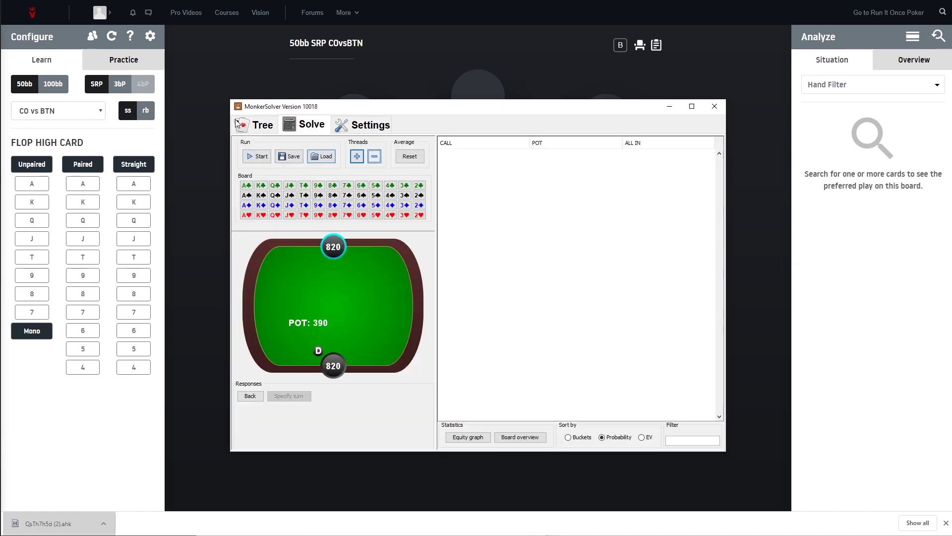
left_click(239, 124)
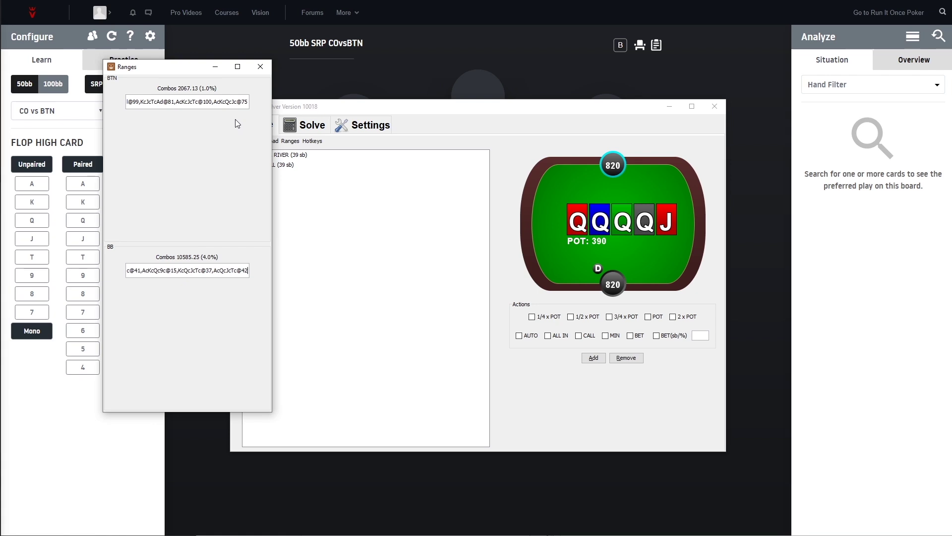
left_click(260, 69)
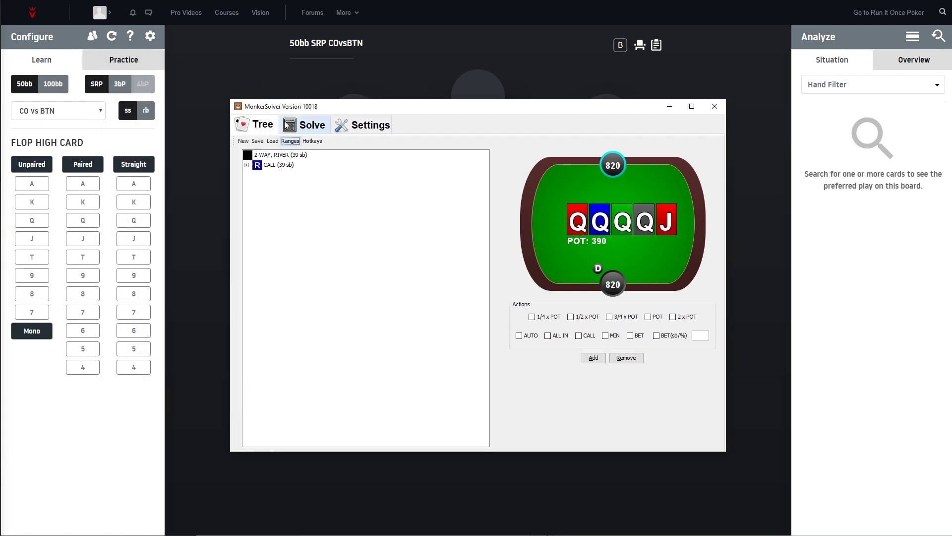
Step: Open the root node's custom filter, cancel it, and leave 1/4 x POT checked
right_click(279, 158)
mouse_move(305, 164)
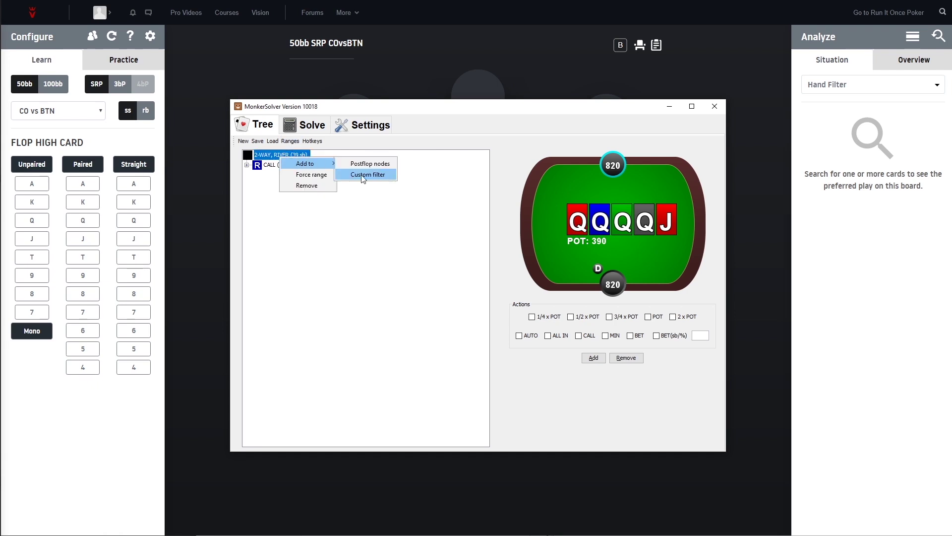
left_click(367, 174)
left_click_drag(833, 248, 412, 202)
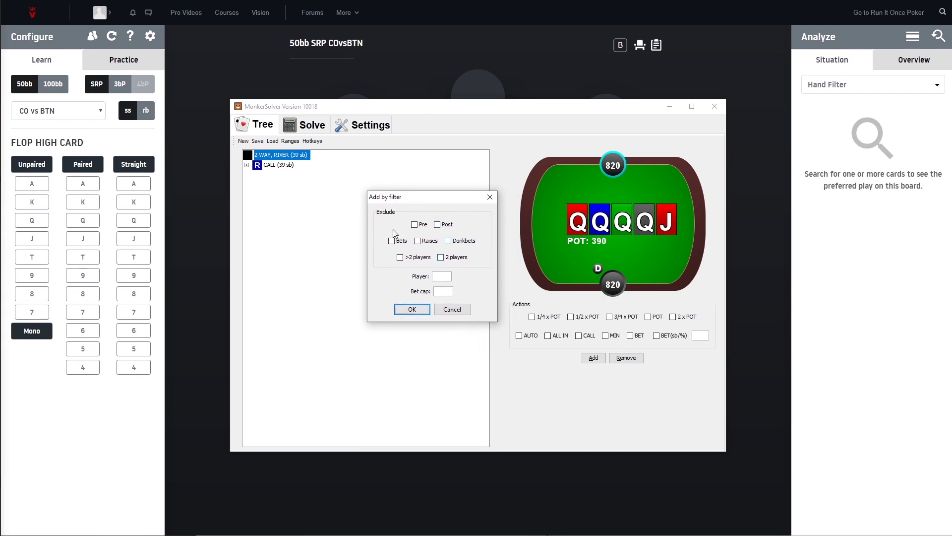
left_click(456, 311)
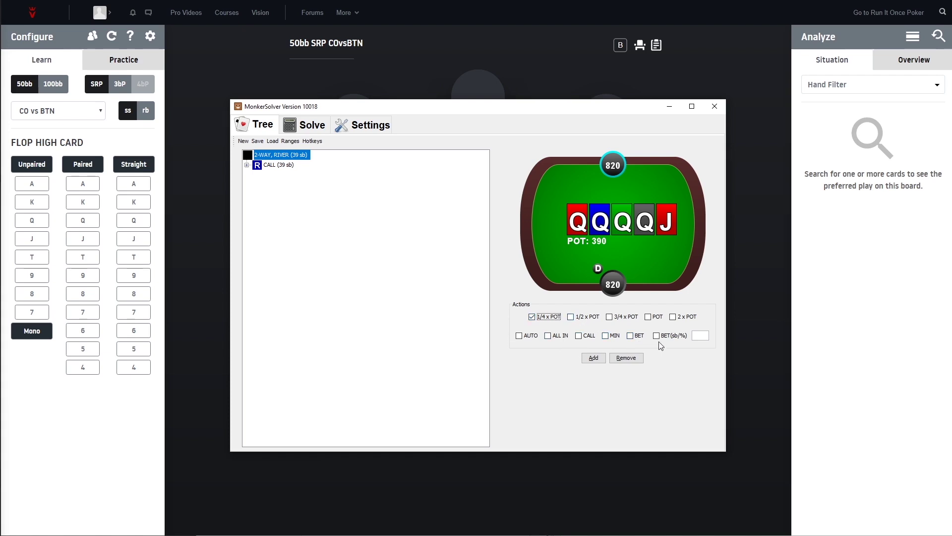
Step: Add POT and 1/4 x POT bets at the root, then expand the CALL (39 sb) line
left_click(656, 318)
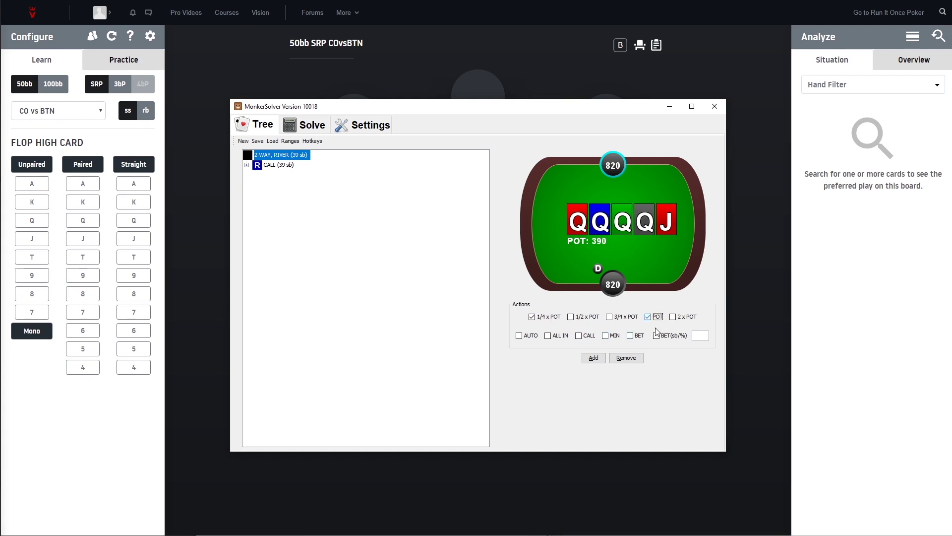
left_click(593, 358)
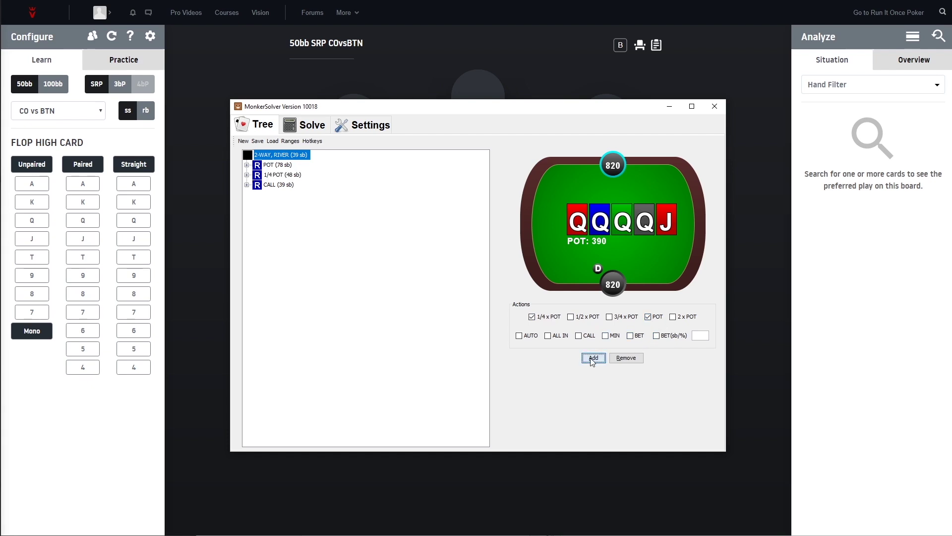
left_click(270, 187)
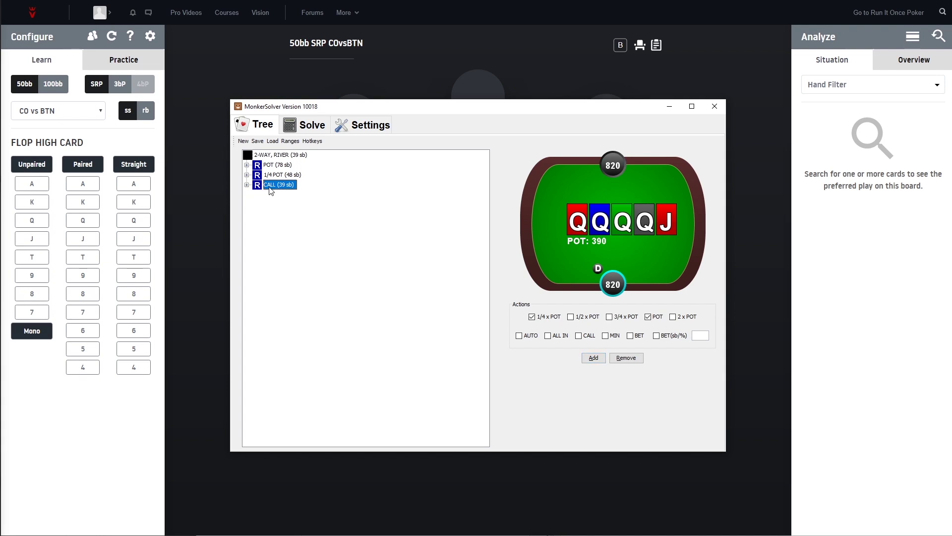
left_click(246, 185)
Step: Under CALL, add a 33% custom bet and a pot-sized bet
left_click(550, 317)
left_click(591, 320)
left_click(671, 337)
left_click(699, 337)
left_click(593, 358)
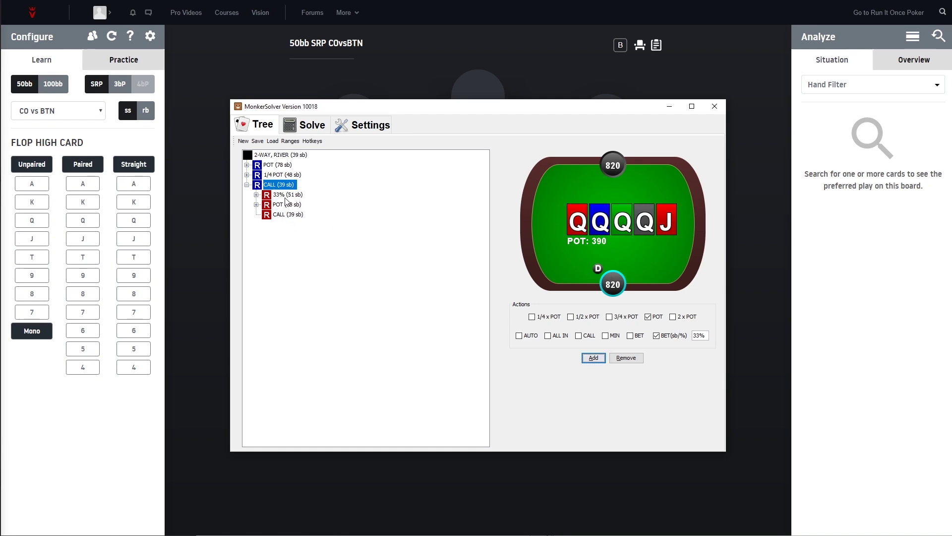
Step: Review the pot bet branch under CALL and begin saving the tree
left_click(280, 217)
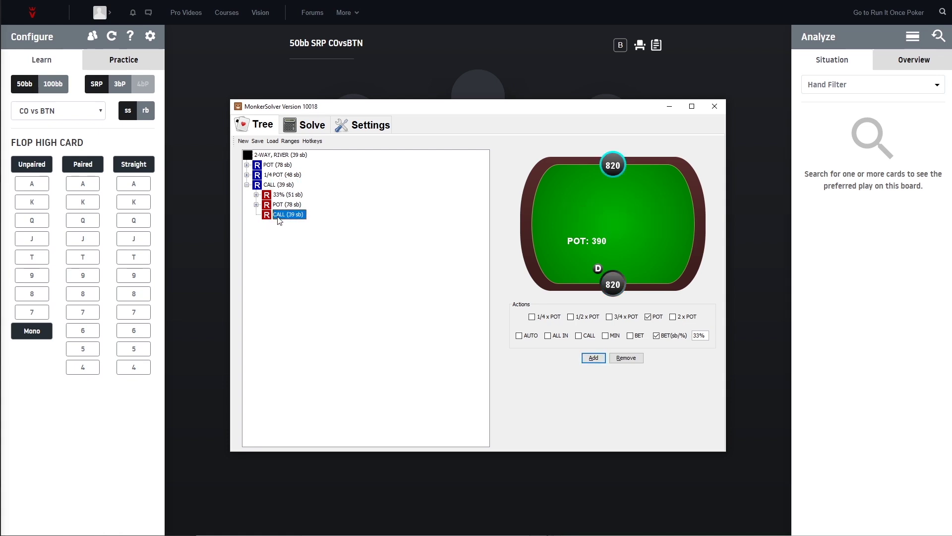
left_click(281, 207)
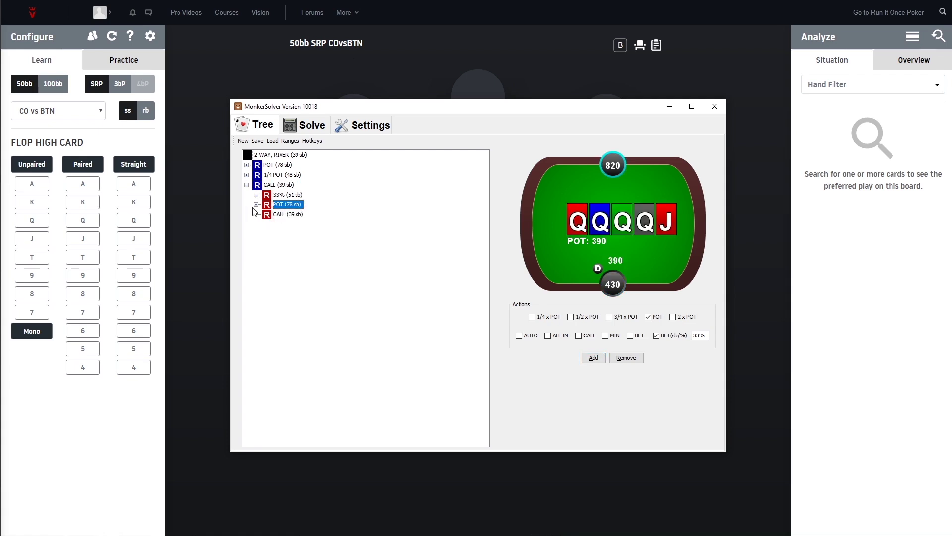
left_click(256, 205)
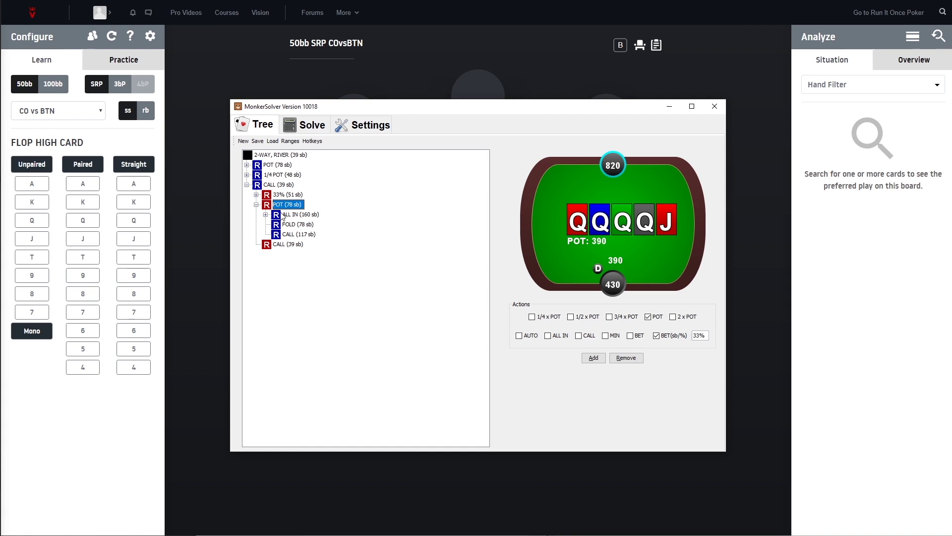
left_click(256, 205)
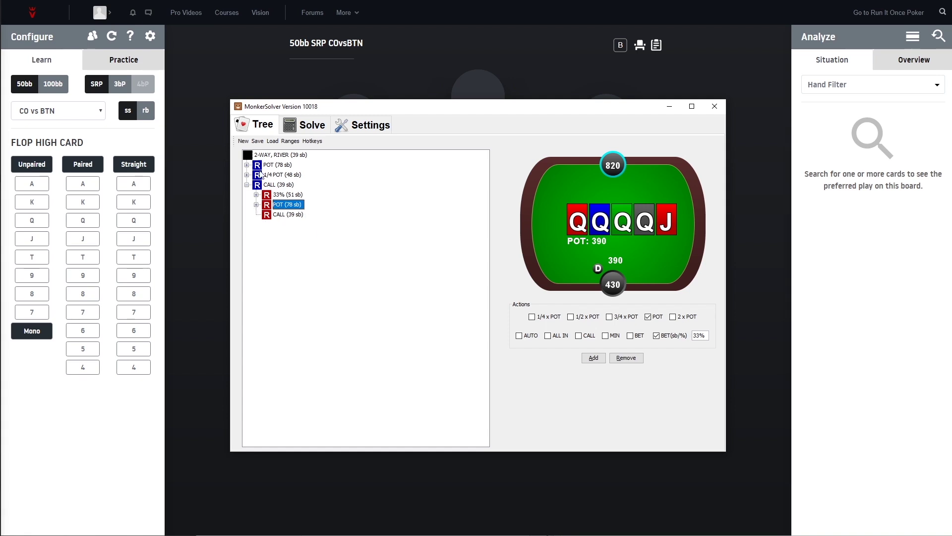
left_click(259, 143)
left_click_drag(844, 288, 420, 254)
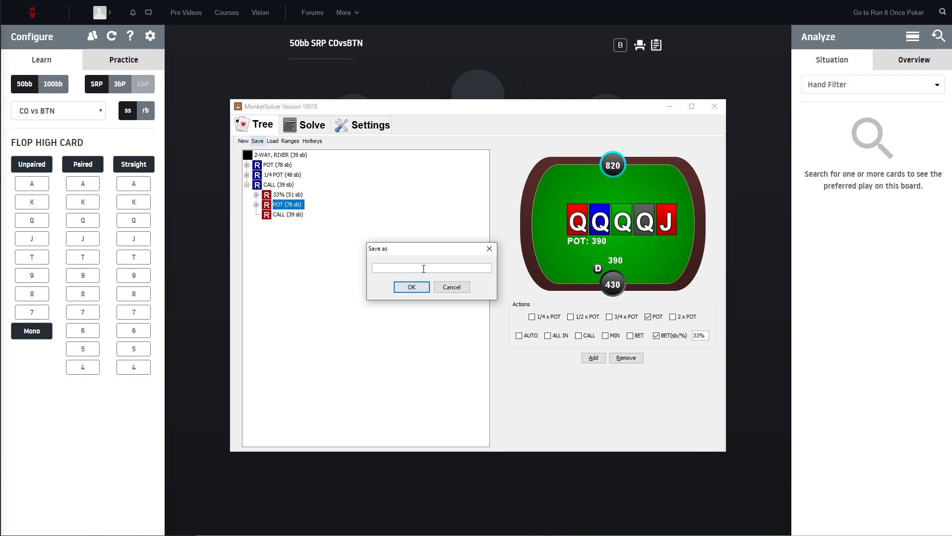
Step: Save the tree as 'river', dismiss the Load tree prompt, and switch to the Solve tab
type("river")
key("Return")
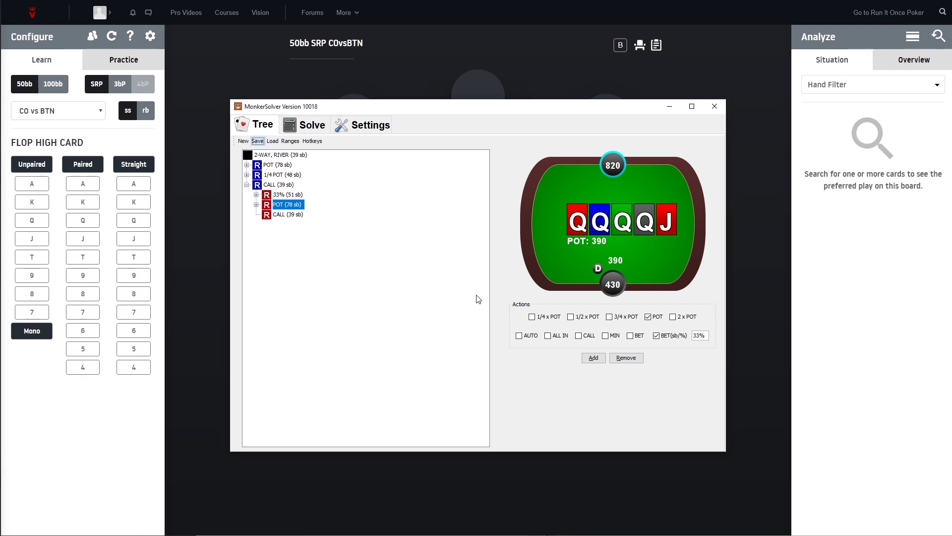
left_click(273, 141)
left_click_drag(816, 282, 367, 237)
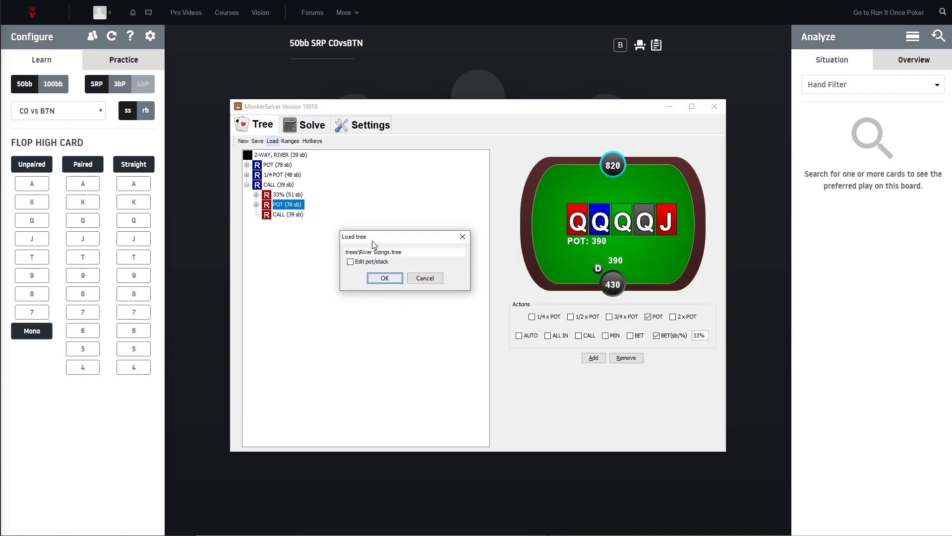
left_click(425, 278)
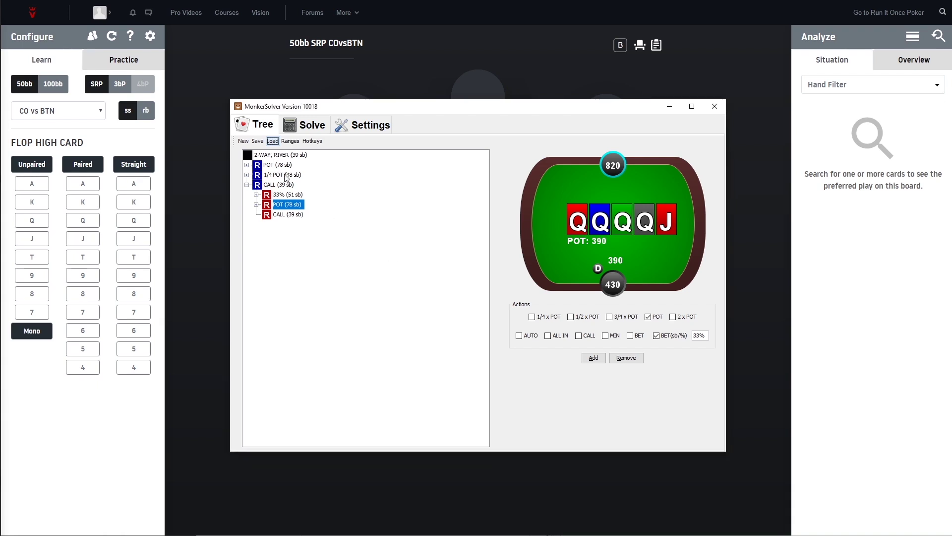
left_click(318, 129)
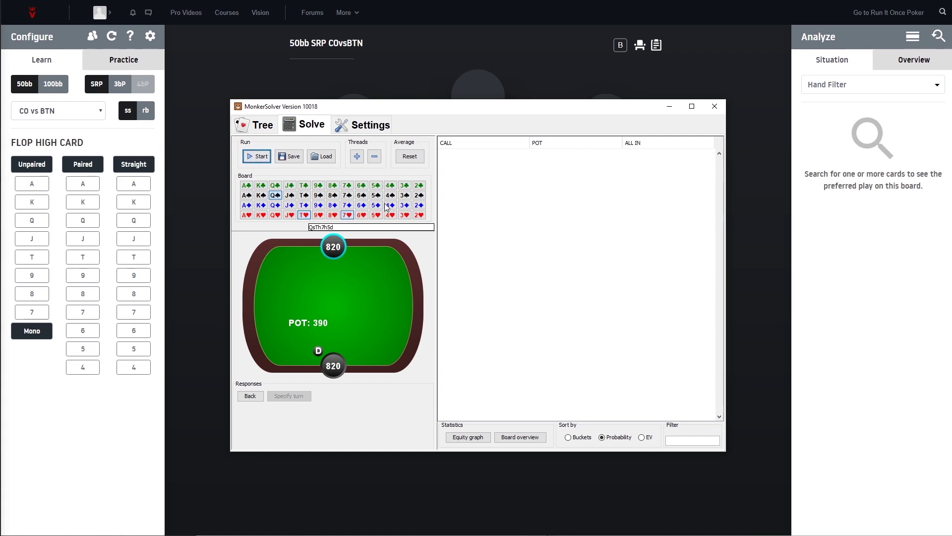
Step: Add the 3♣ river card for a QsTh7h5d3c board, check Settings, and start solving
left_click(405, 186)
left_click(363, 132)
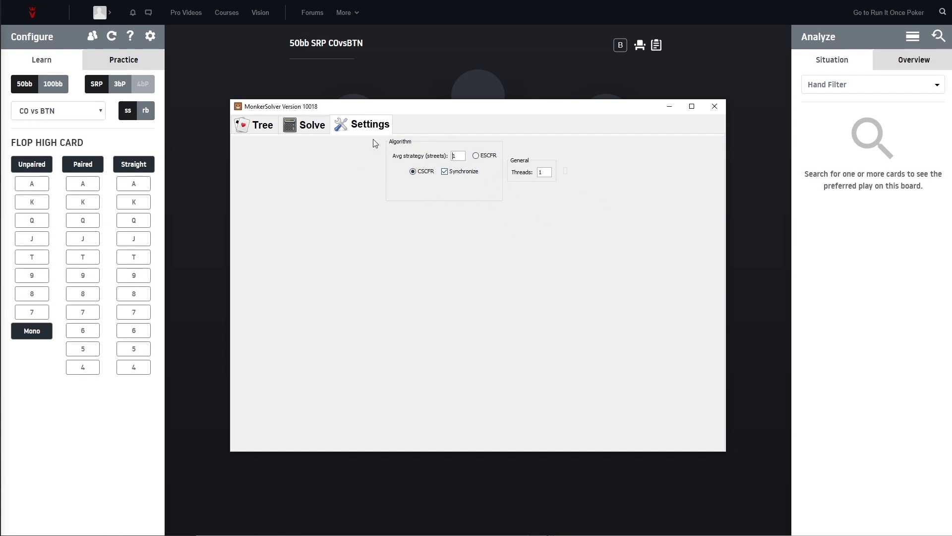
left_click(313, 126)
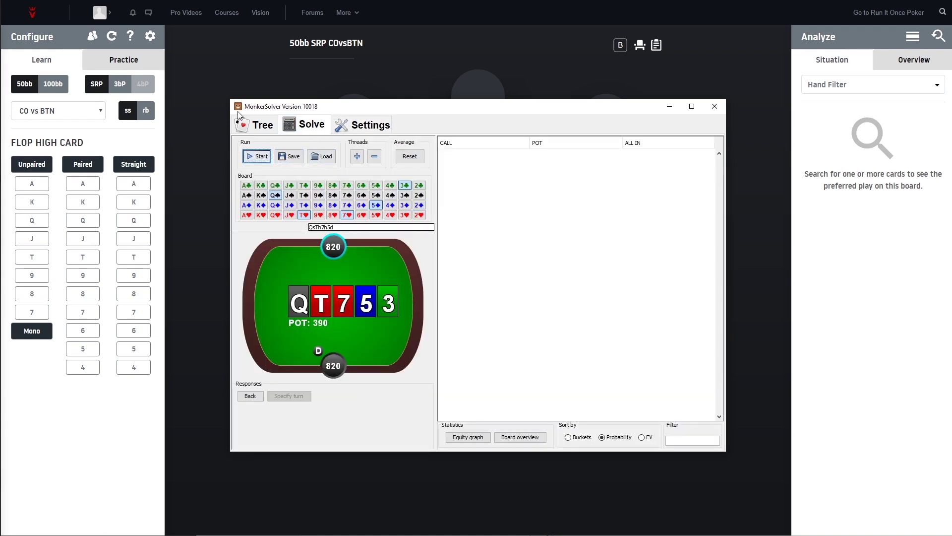
left_click(256, 158)
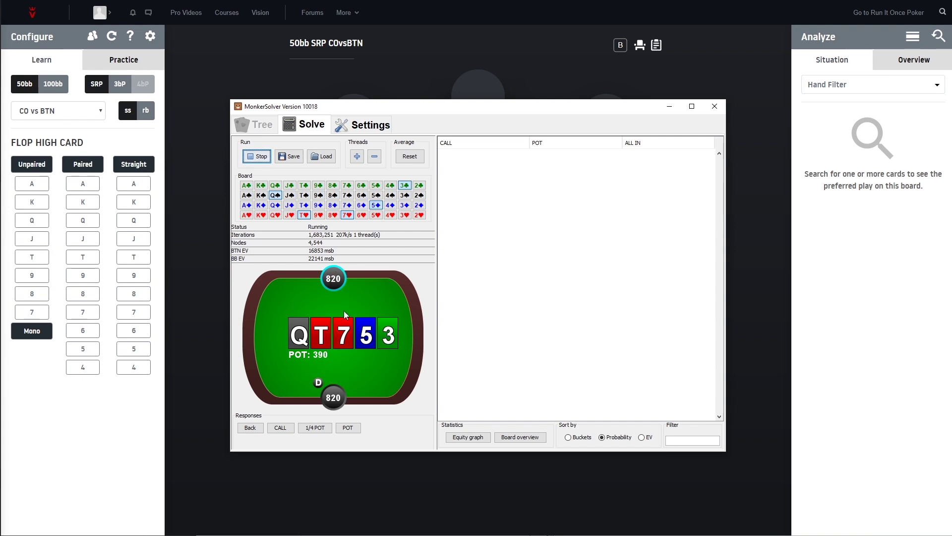
Step: Show the hand strategy, add a solver thread, then stop the solve at 1/4 POT 72.7%
left_click(323, 353)
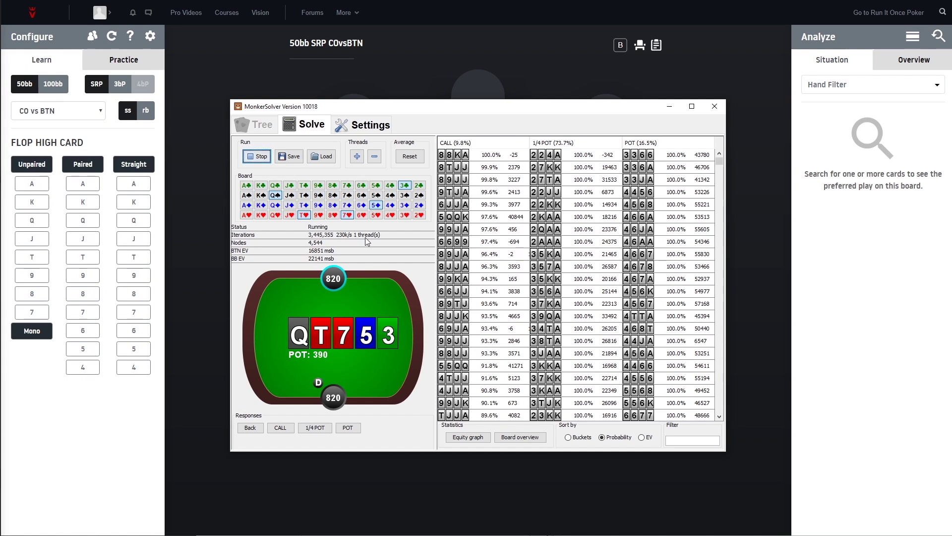
left_click(356, 157)
left_click(356, 156)
left_click(357, 156)
left_click(356, 158)
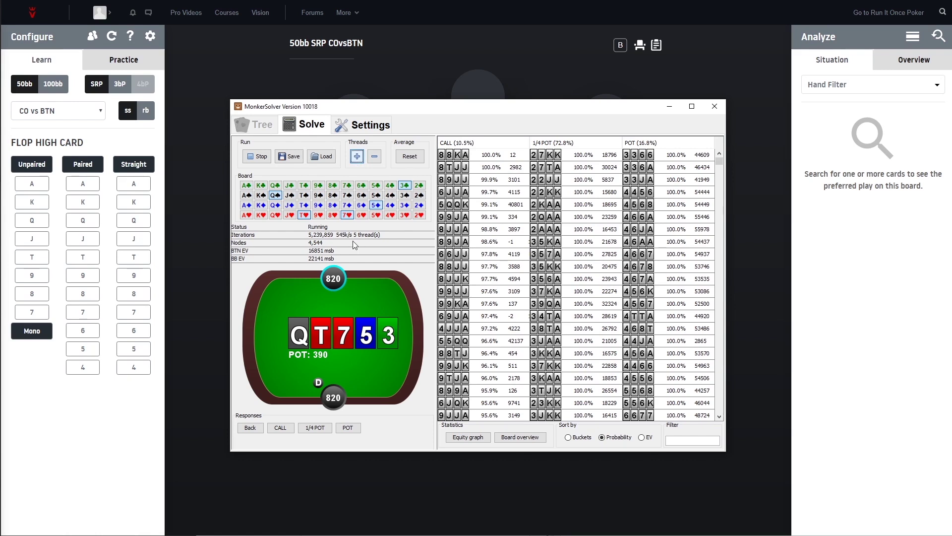
left_click(375, 157)
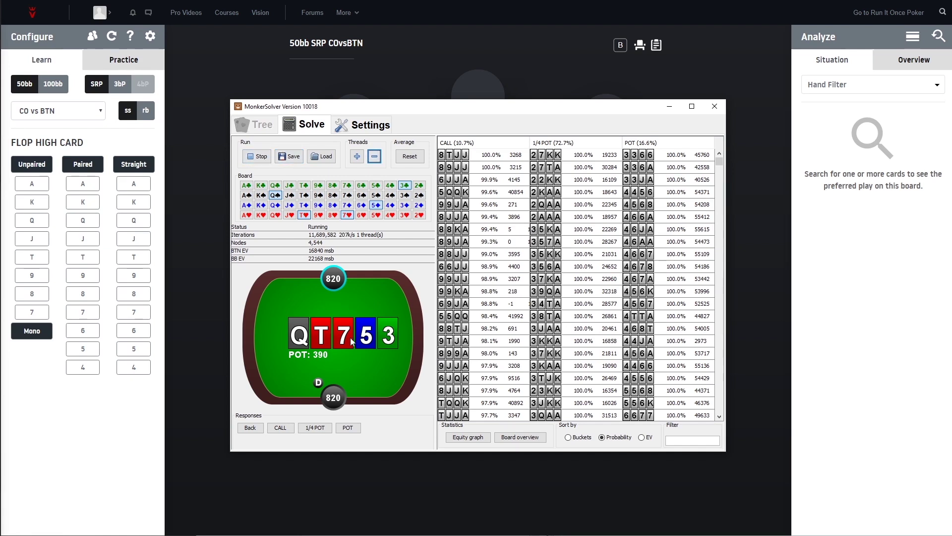
left_click(257, 156)
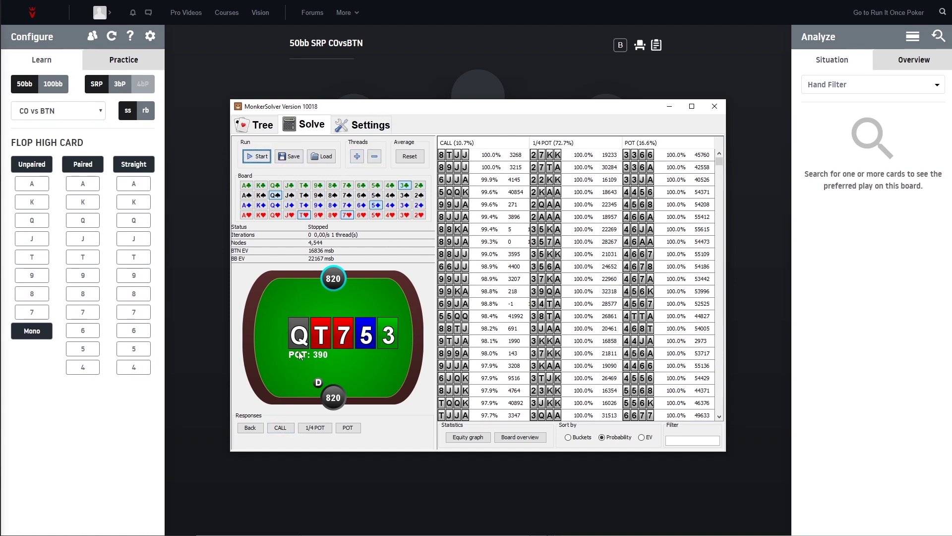
left_click_drag(392, 110, 460, 127)
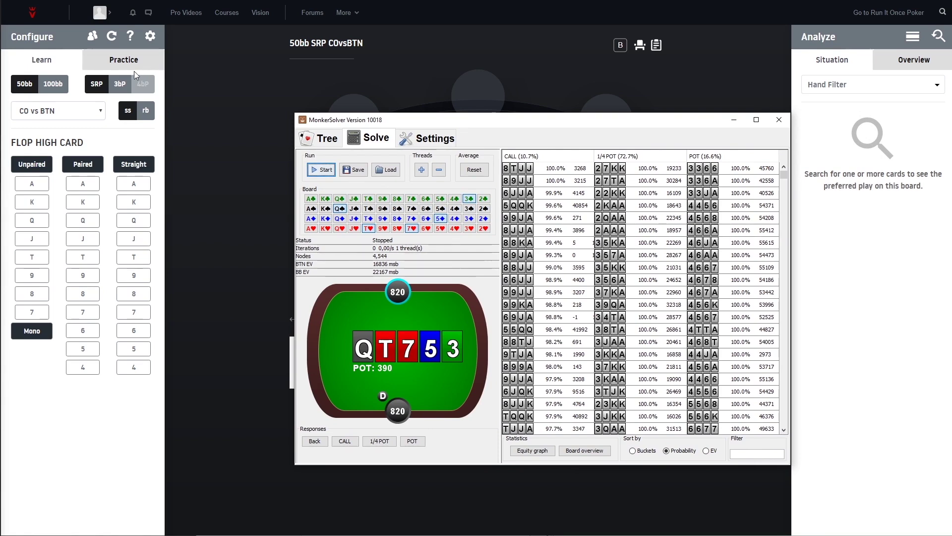
Step: Start a Custom (beta) practice spot in Vision, with the solver window moved aside
left_click(123, 59)
left_click(84, 121)
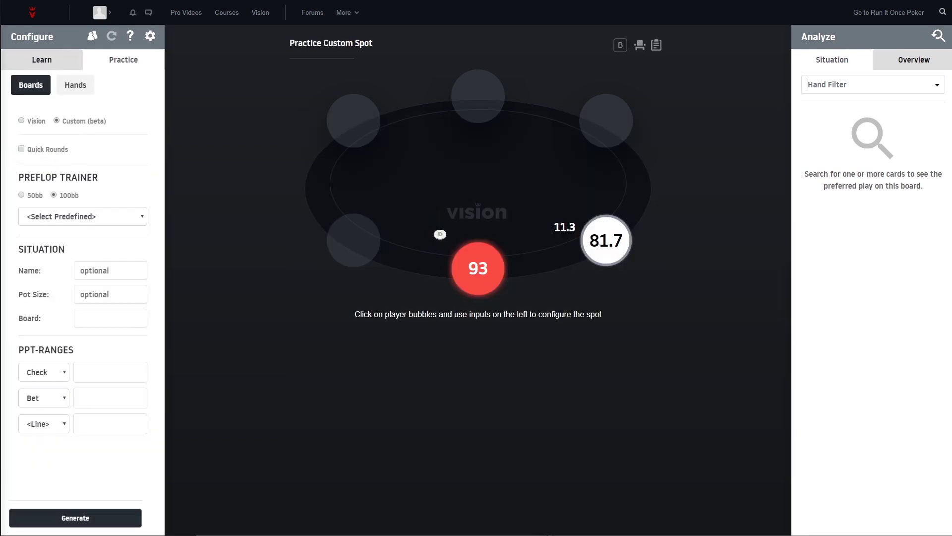
key("alt+Tab")
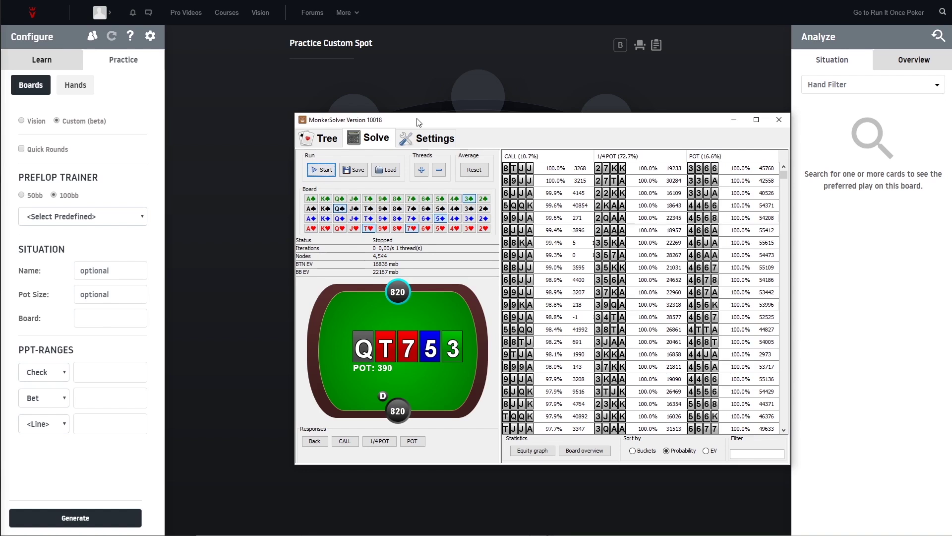
left_click_drag(416, 122, 361, 343)
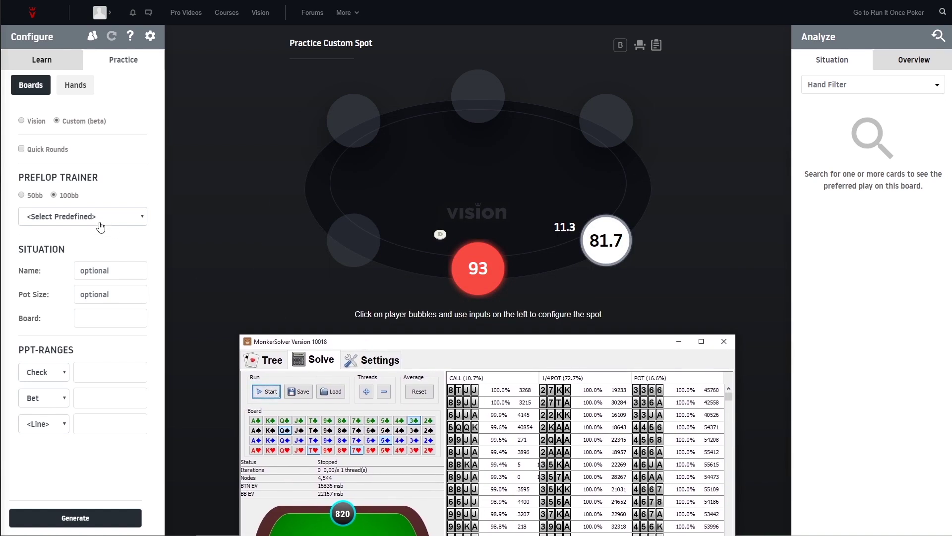
Step: Enter the board QsTh7h5d3c and compare it against the MonkerSolver spot
left_click(101, 315)
type("QsT7")
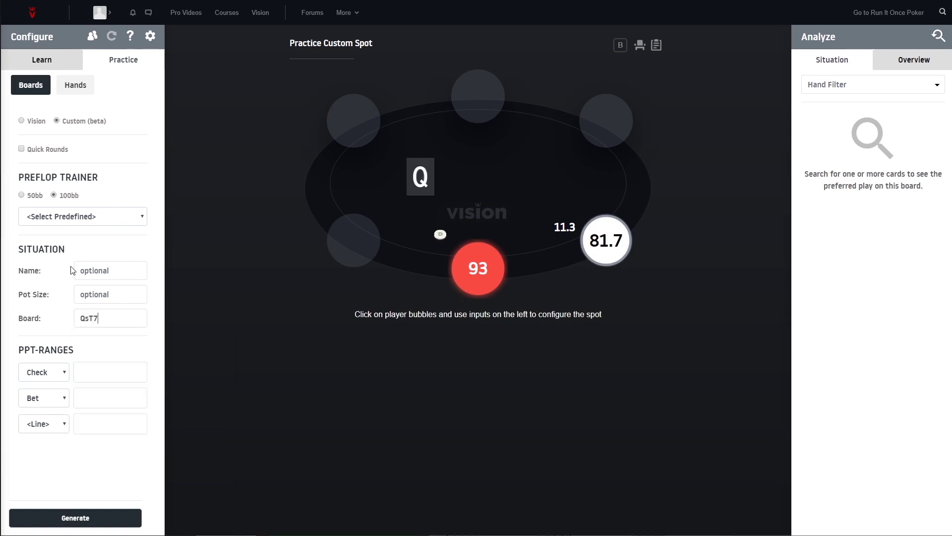
key("BackSpace")
type("h7h")
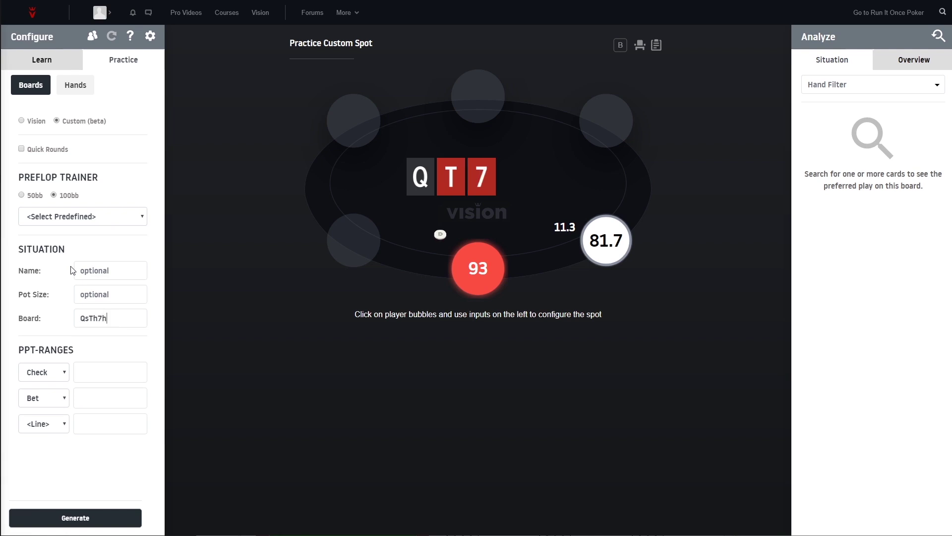
type("5d3d")
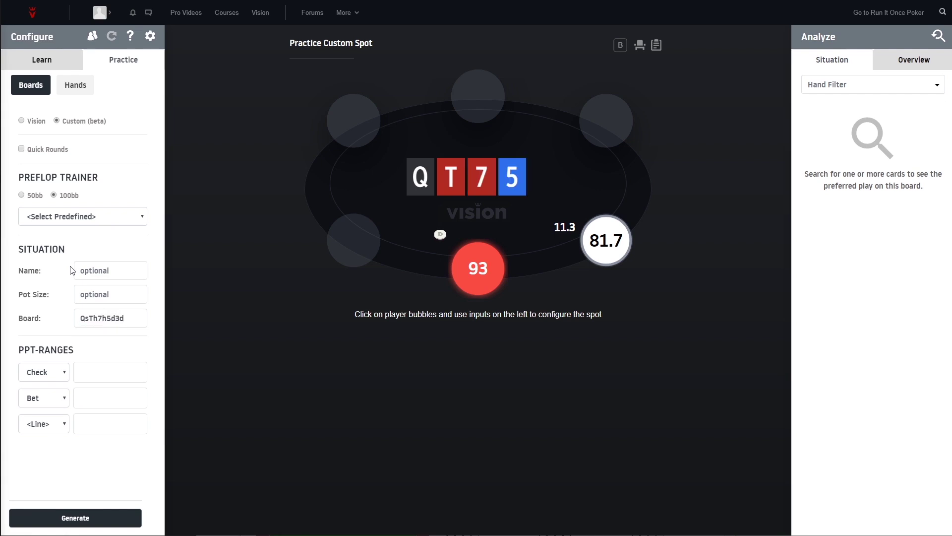
key("BackSpace")
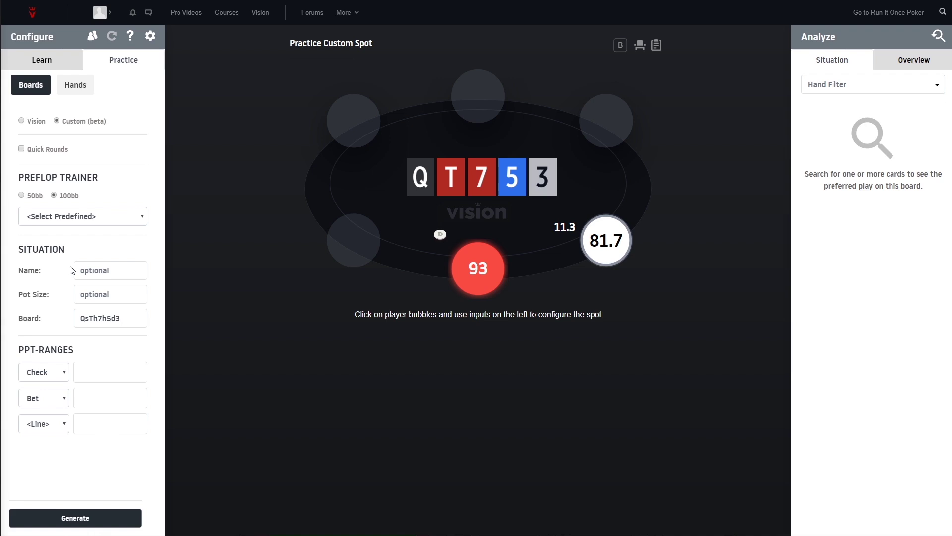
type("c")
key("alt+Tab")
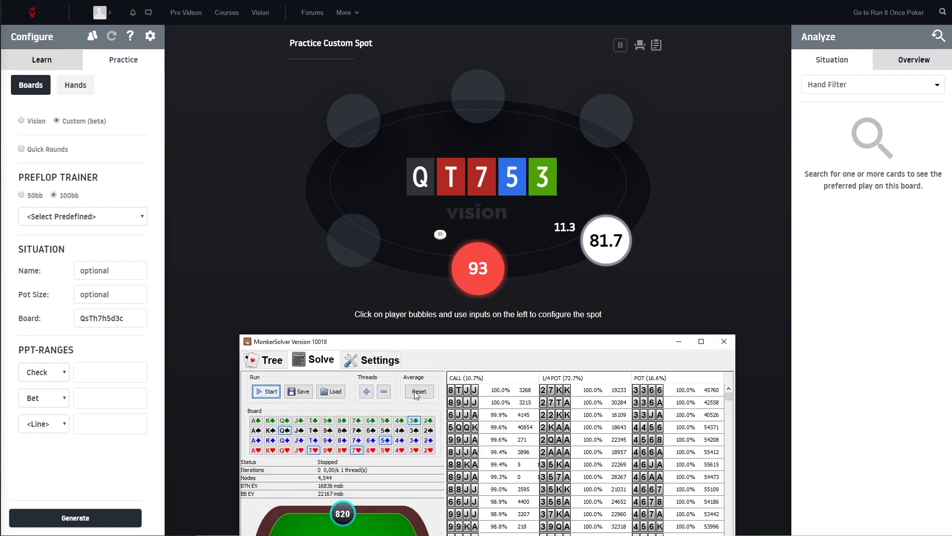
left_click_drag(436, 399, 782, 147)
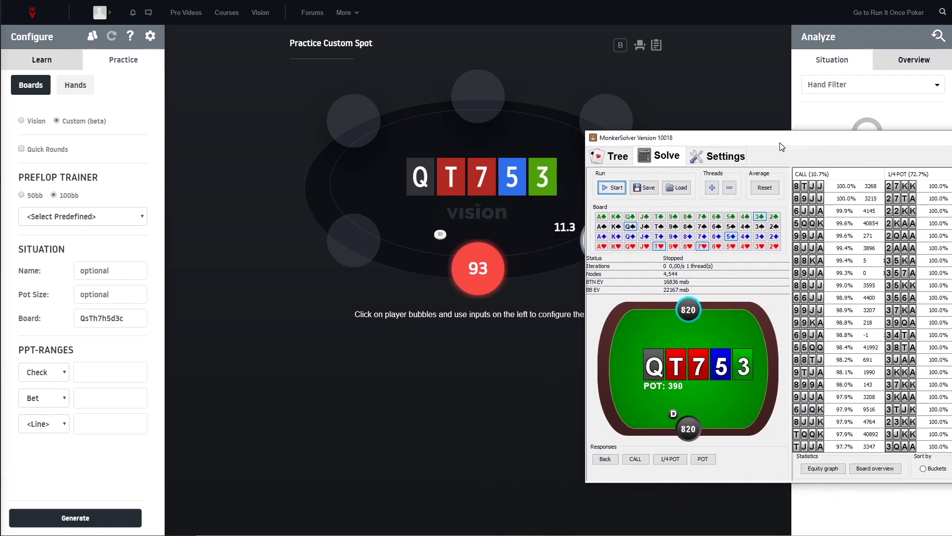
left_click(266, 242)
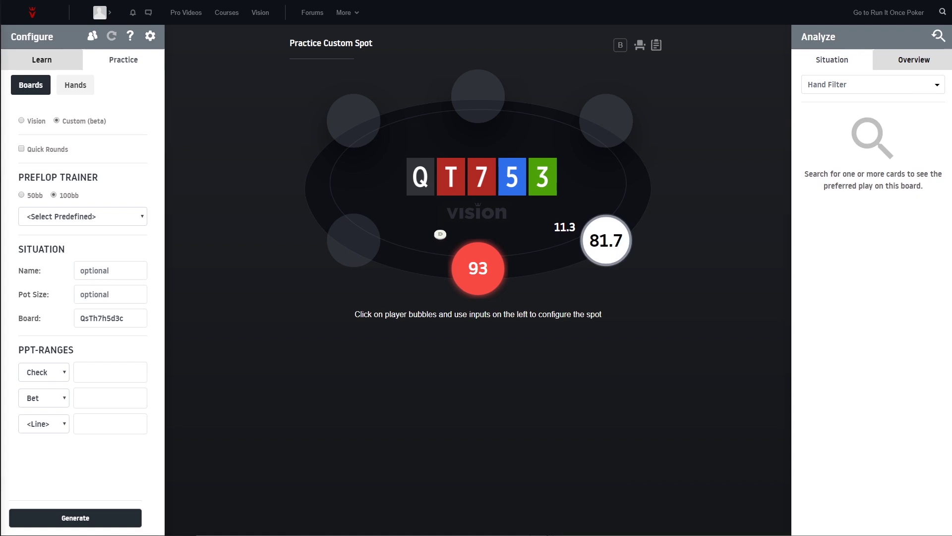
key("alt+Tab")
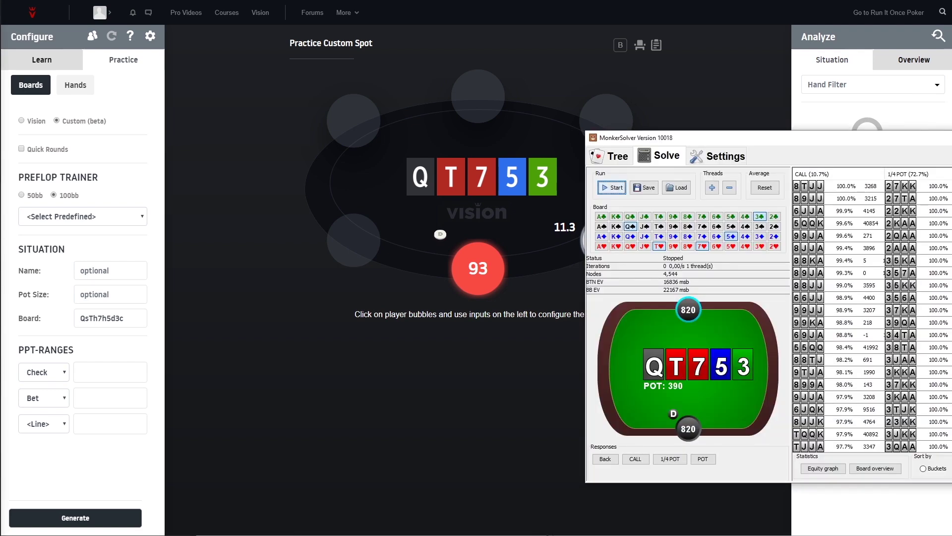
Step: Give the bottom player an 820 stack
left_click(489, 286)
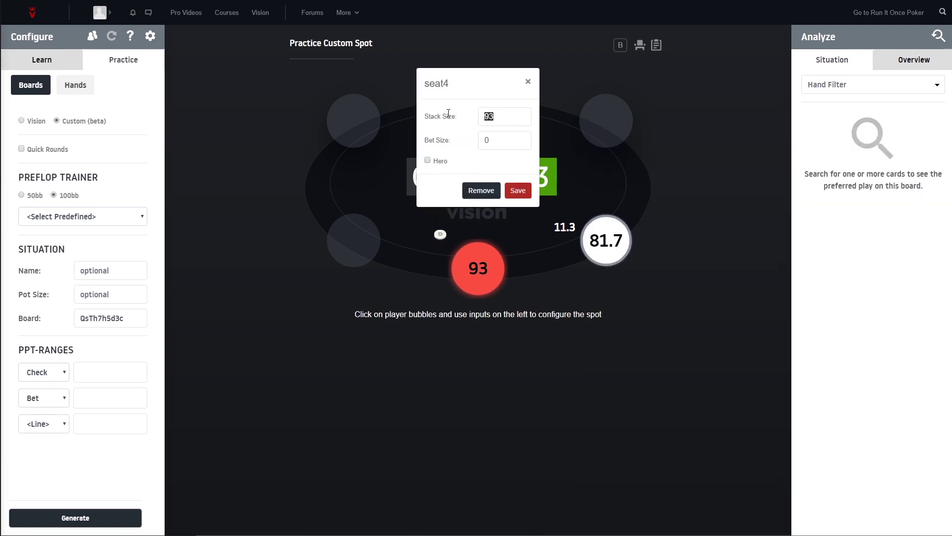
type("820")
left_click(518, 191)
Step: Give the right-hand player an 820 stack with bet size 0, marked as Hero
left_click(600, 233)
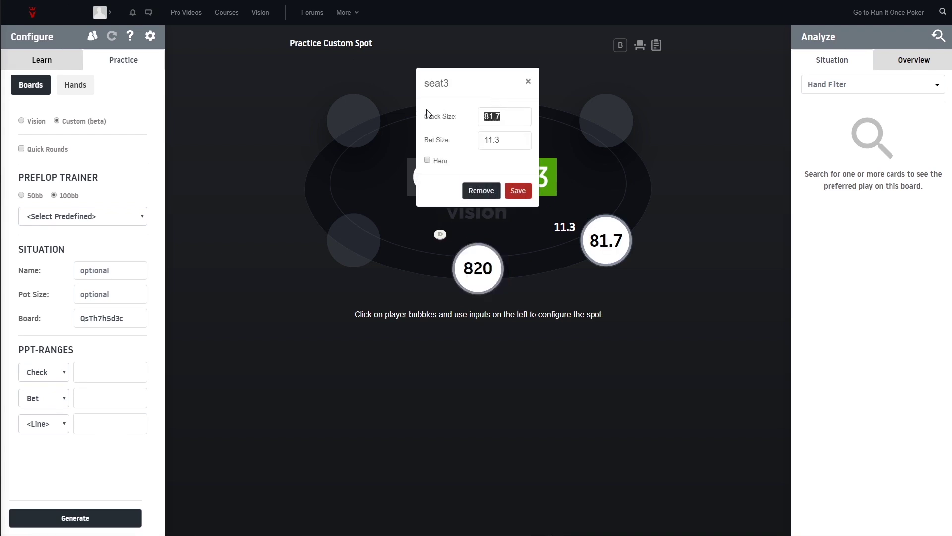
type("820")
key("Tab")
type("0")
left_click(439, 161)
left_click(518, 192)
Step: Reposition the MonkerSolver window to show its full width beside Vision
key("alt+Tab")
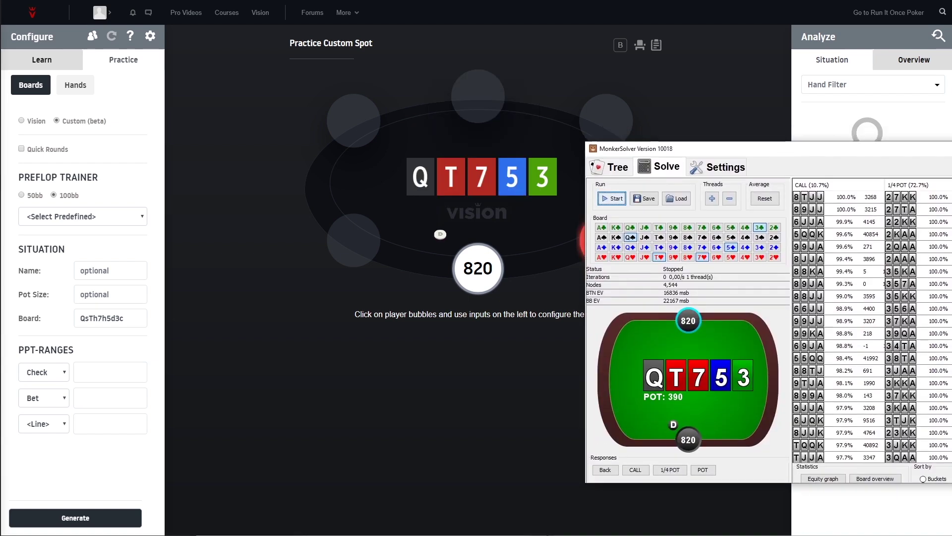
left_click_drag(694, 132, 740, 116)
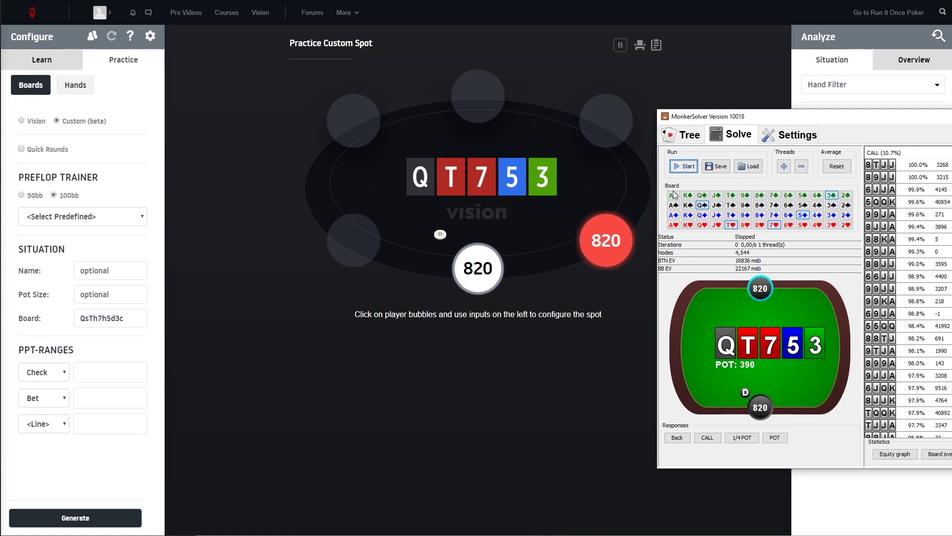
left_click_drag(886, 120, 492, 352)
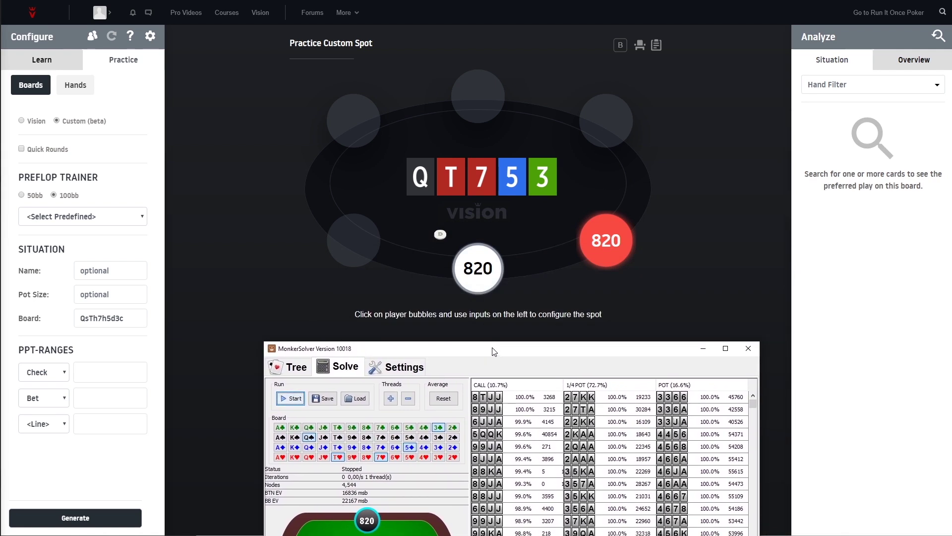
Step: Save the CALL strategy range as range file x
left_click(511, 390)
left_click_drag(819, 286, 690, 254)
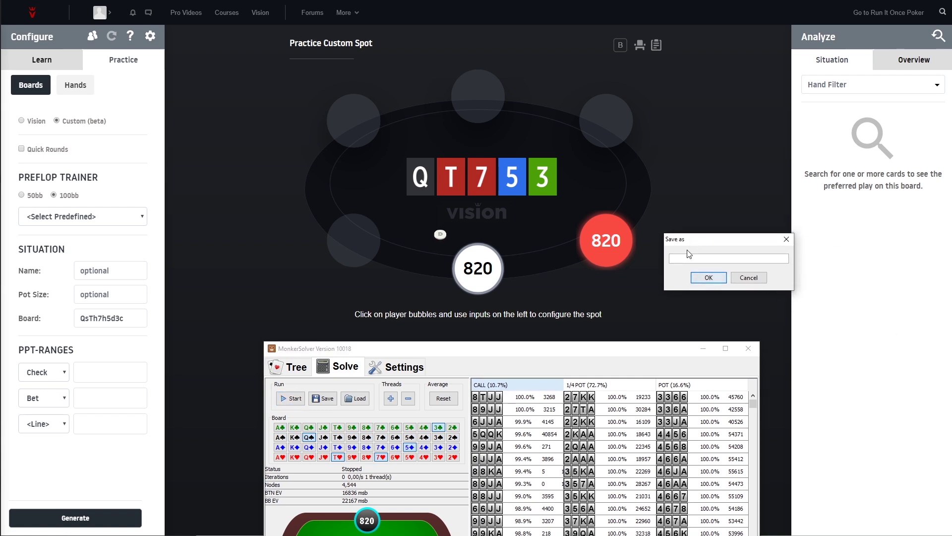
type("x")
key("Return")
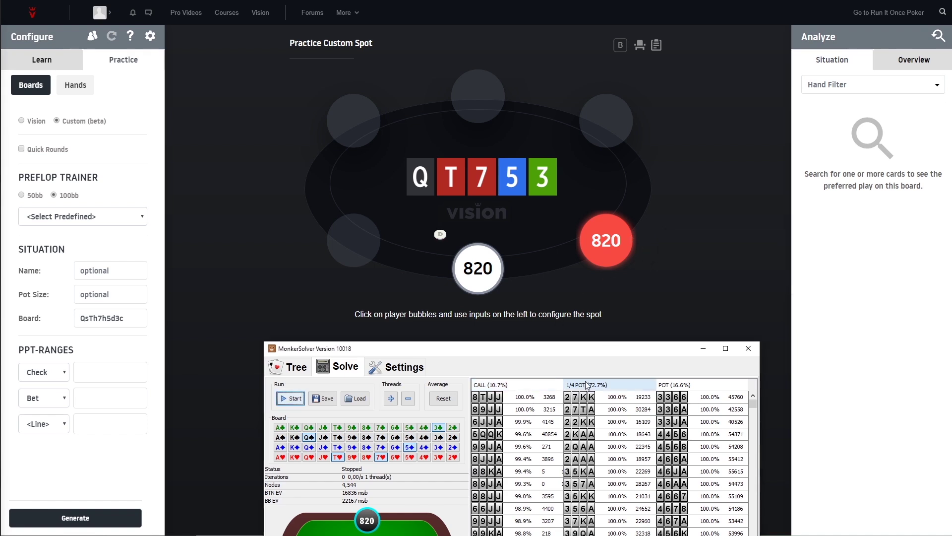
Step: Save the quarter-pot range as s and the pot range as p, then return to the ranges folder
type("s")
left_click_drag(813, 285, 620, 254)
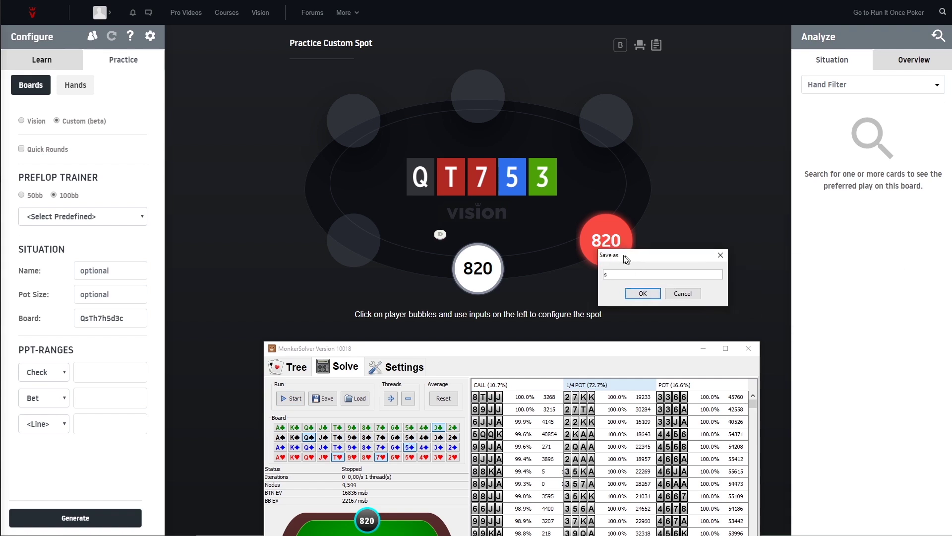
left_click(639, 293)
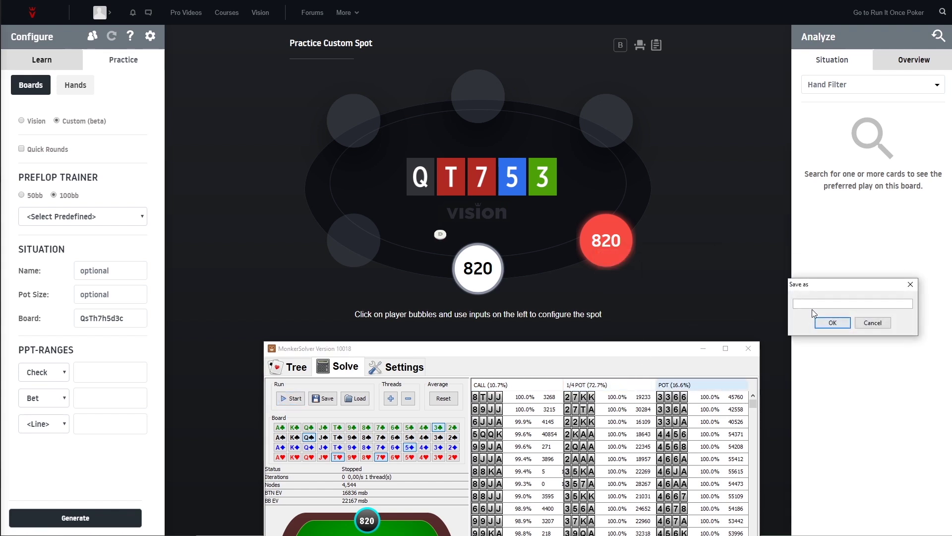
left_click_drag(812, 290, 601, 265)
type("p")
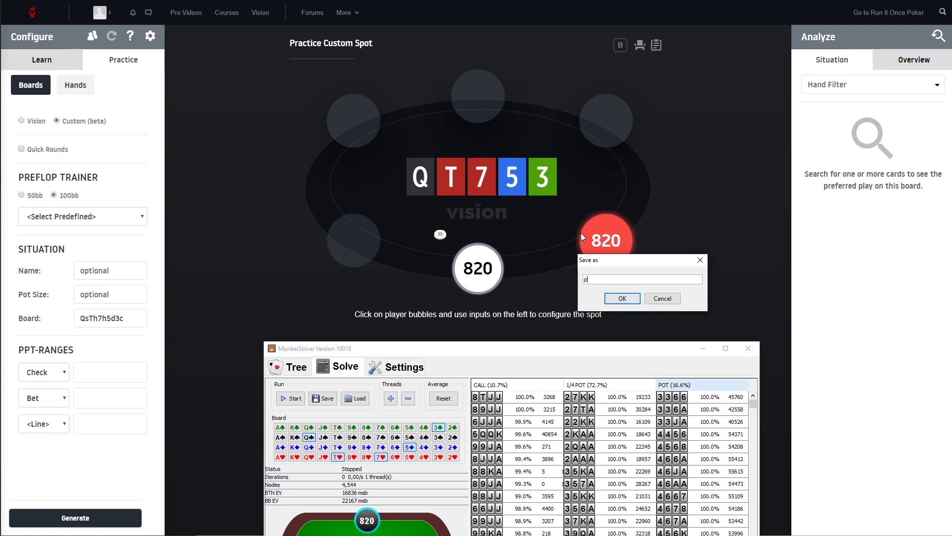
left_click(621, 297)
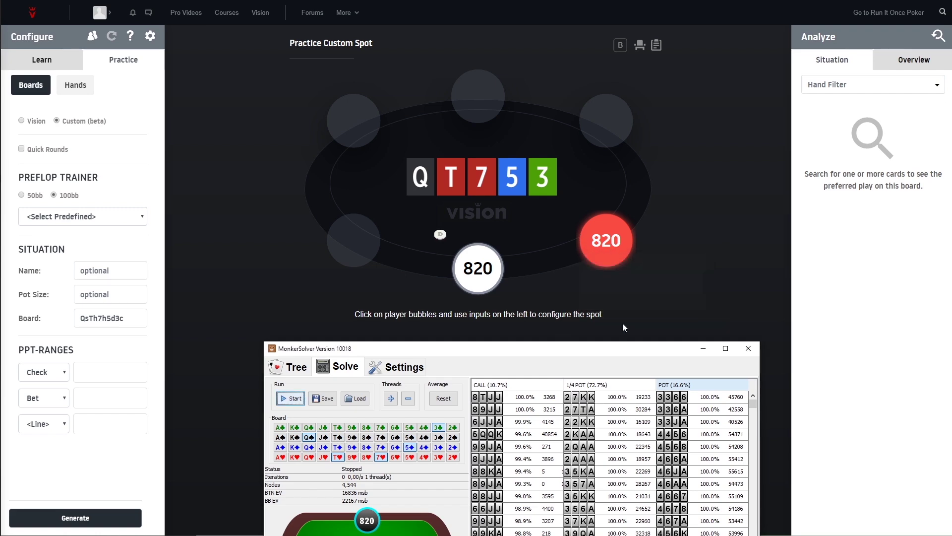
left_click_drag(459, 347, 489, 164)
key("alt+Tab")
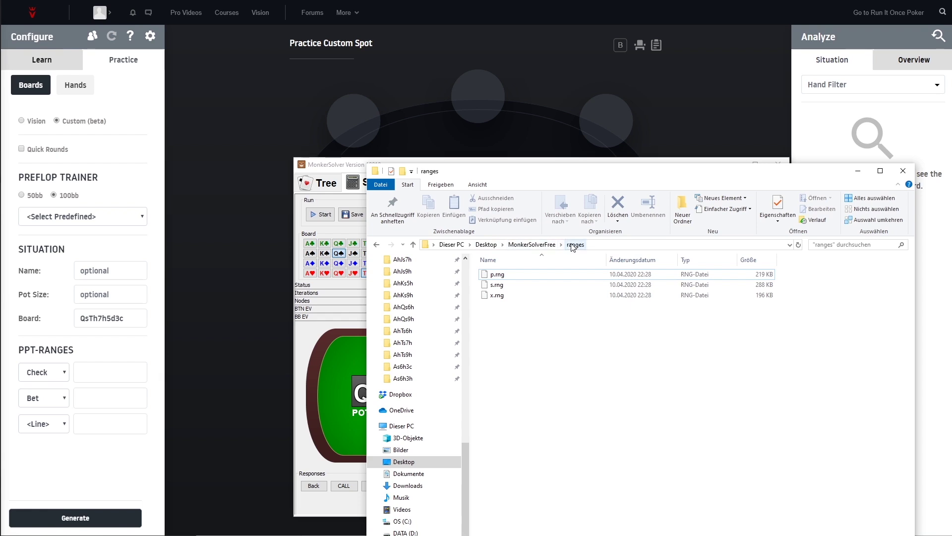
Step: Load x.rng into the Check line and set the next two range lines to Small and Pot
left_click(496, 296)
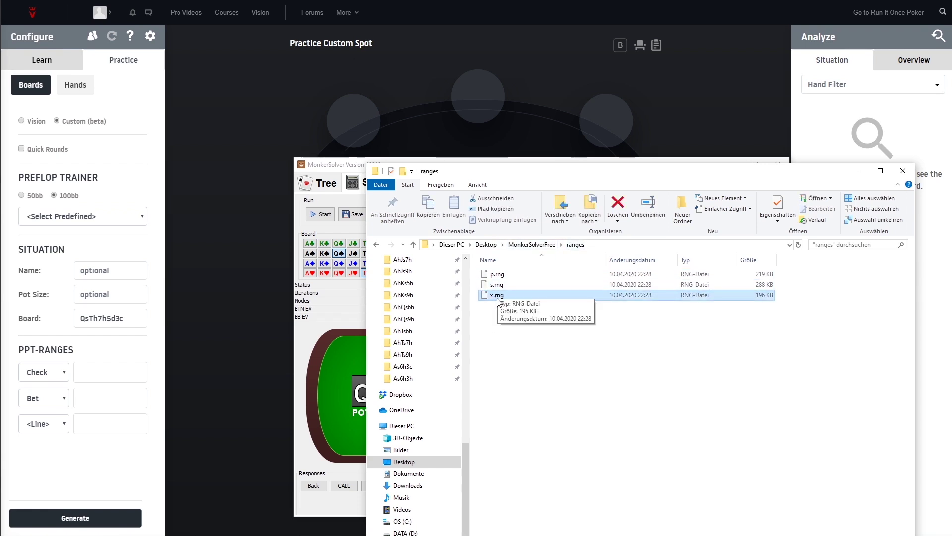
left_click_drag(489, 304, 93, 374)
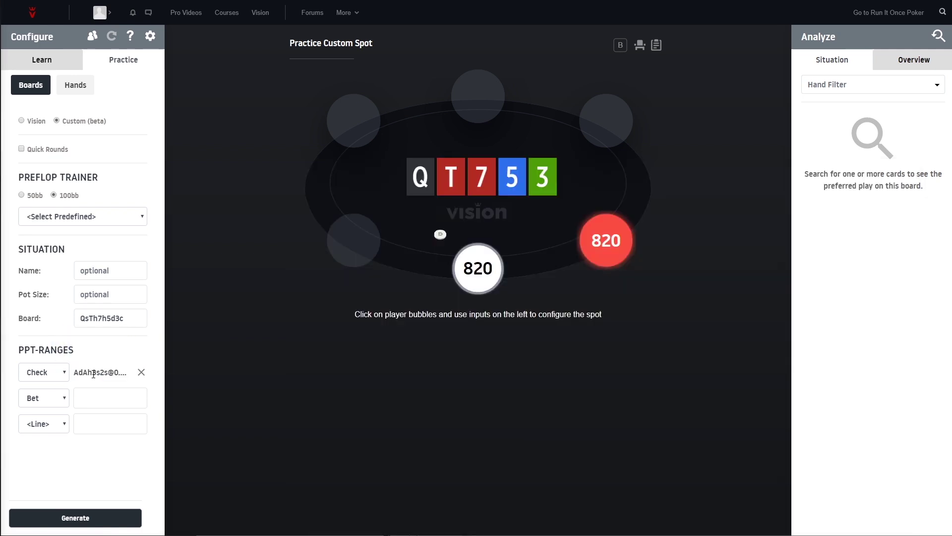
left_click(58, 399)
left_click(44, 469)
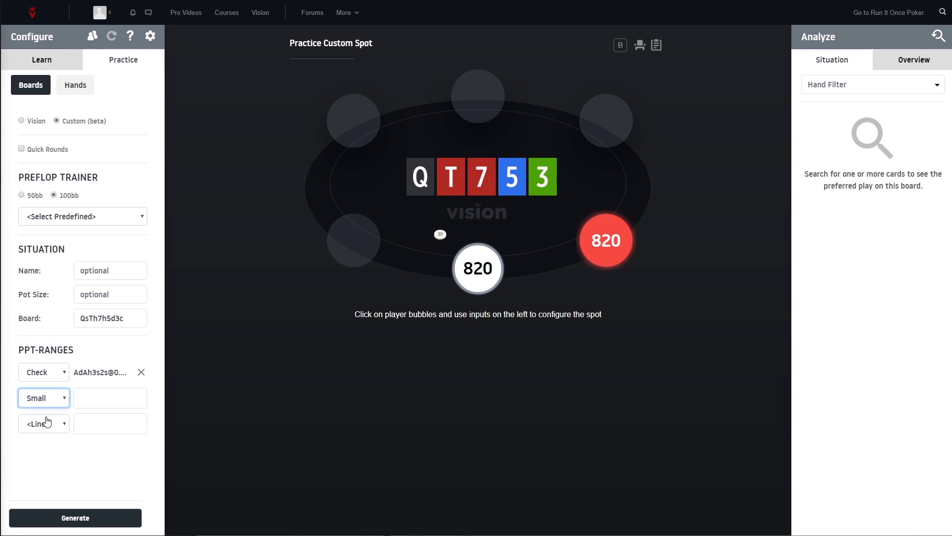
left_click(47, 422)
left_click(40, 529)
Step: Load s.rng into the Small line and p.rng into the Pot line
key("alt+Tab")
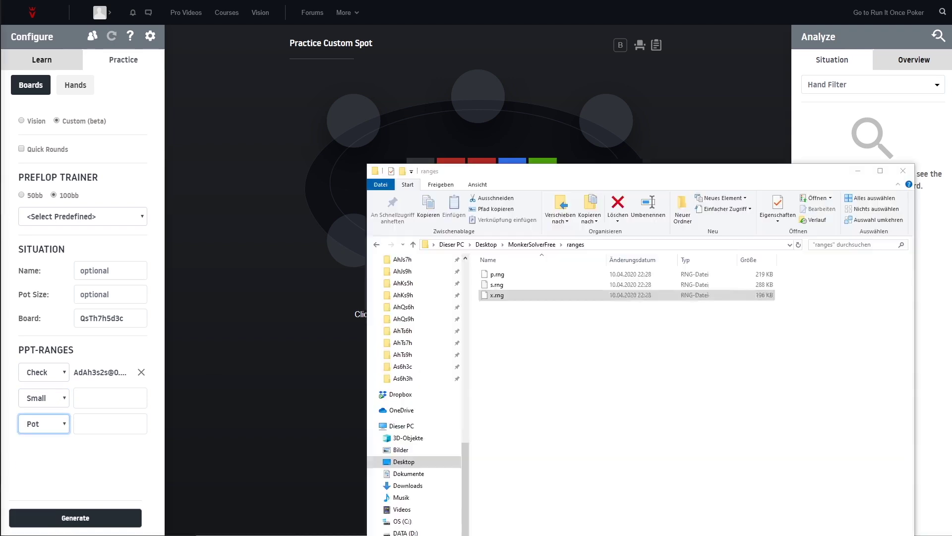
left_click_drag(496, 284, 124, 398)
key("alt+Tab")
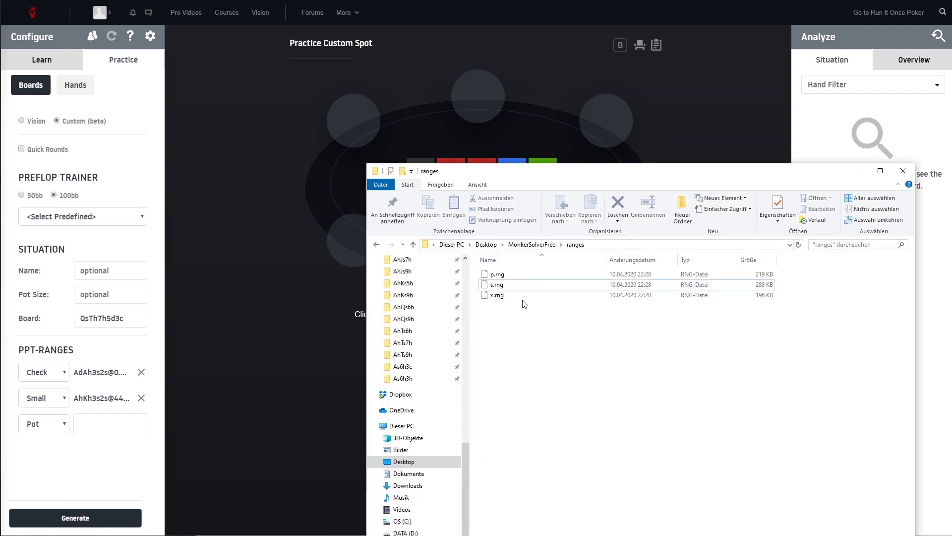
left_click_drag(497, 274, 97, 425)
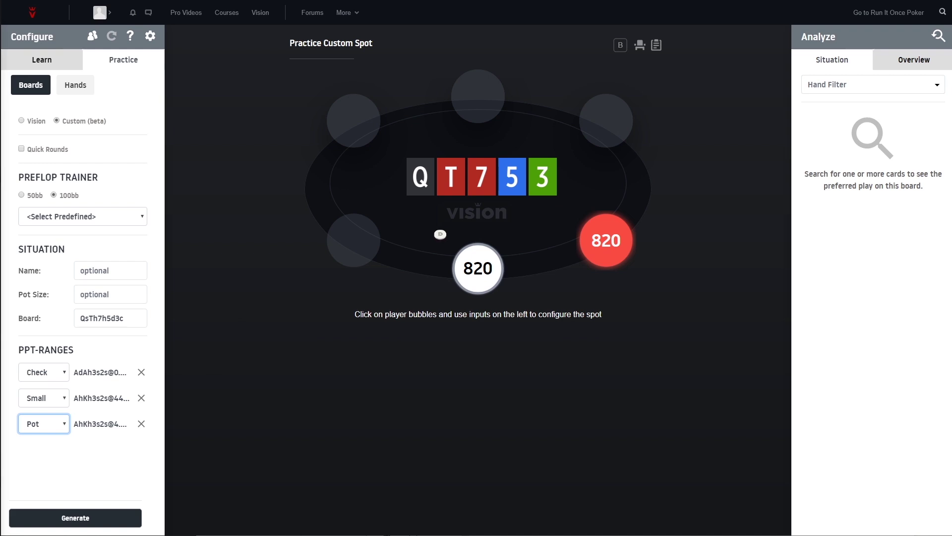
key("alt+Tab")
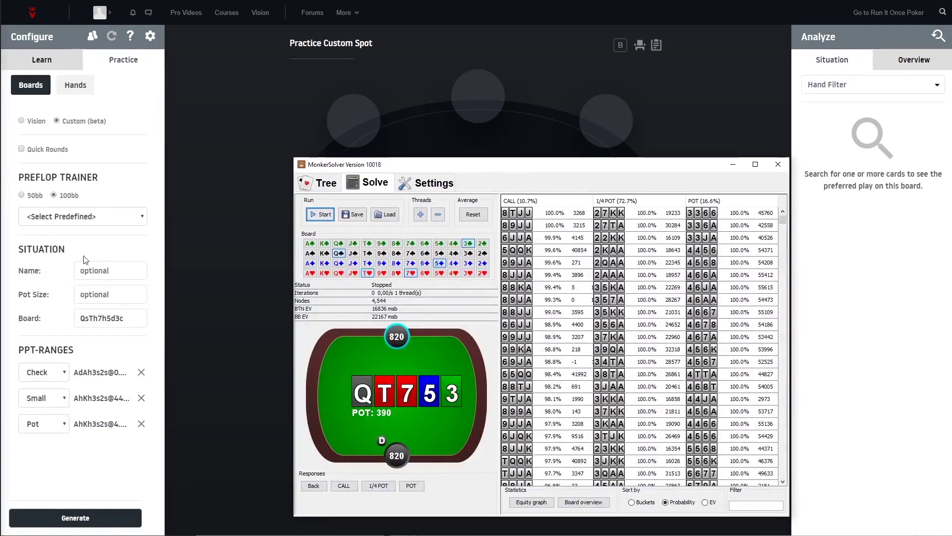
Step: Enter 390 as the custom spot's pot size and 'River Sim' as its name
left_click(98, 261)
key("Tab")
type("3")
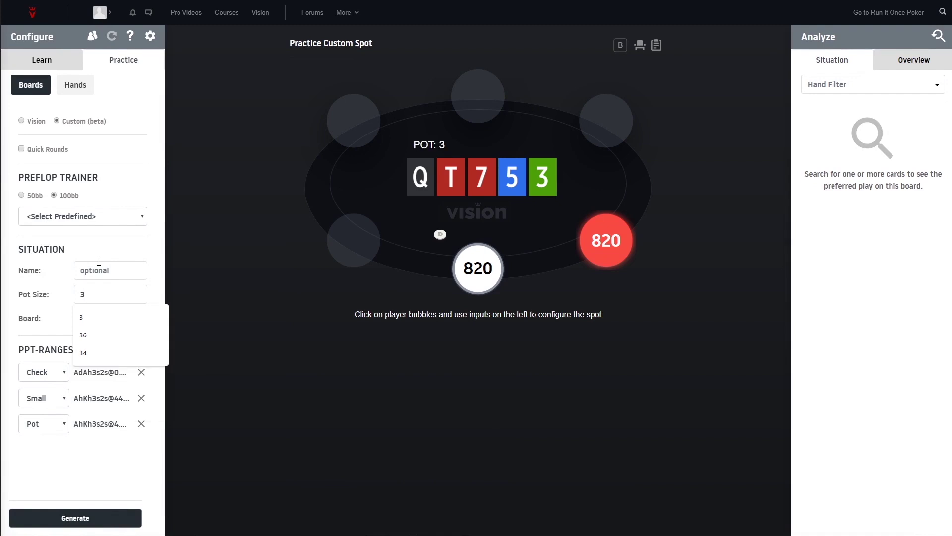
type("90")
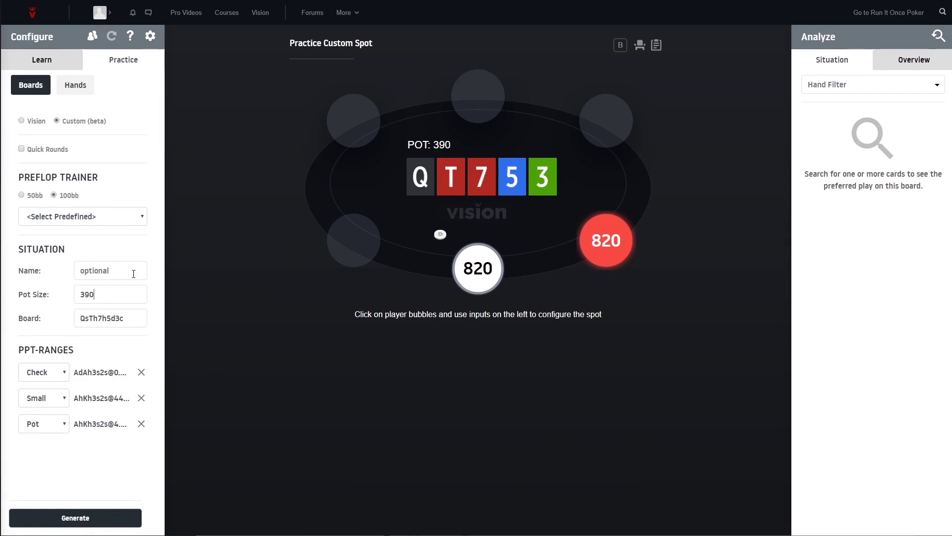
left_click(141, 273)
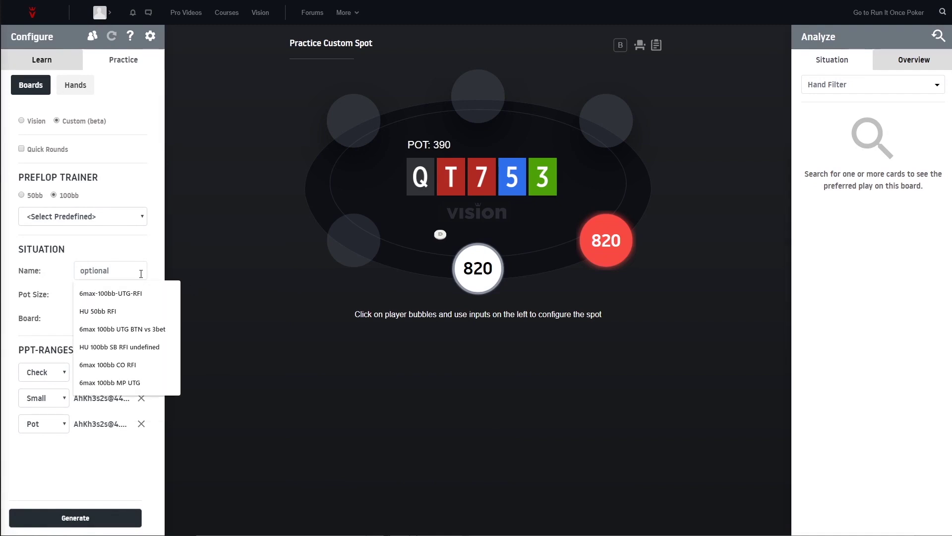
type("River Sim")
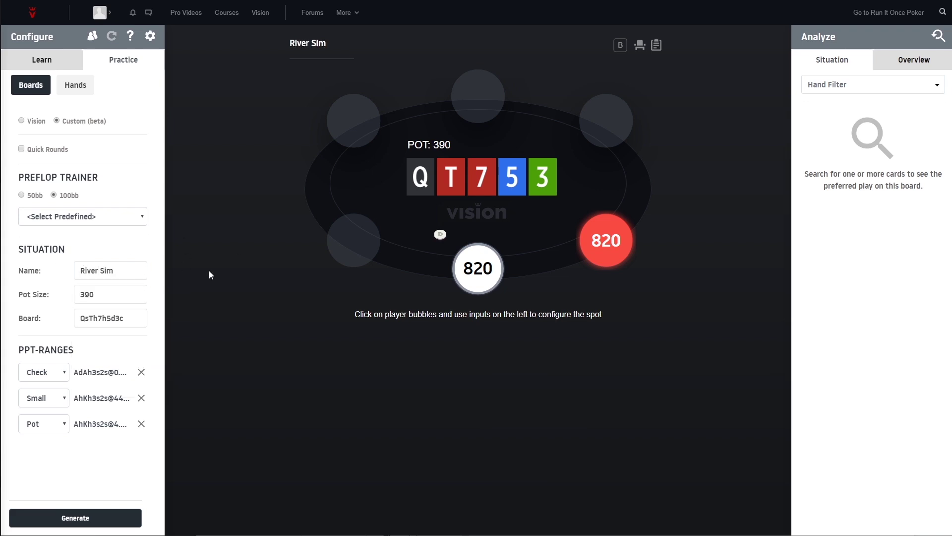
Step: Generate a River Sim hand and answer Check with AJ97, revealing Pot as correct
left_click(92, 517)
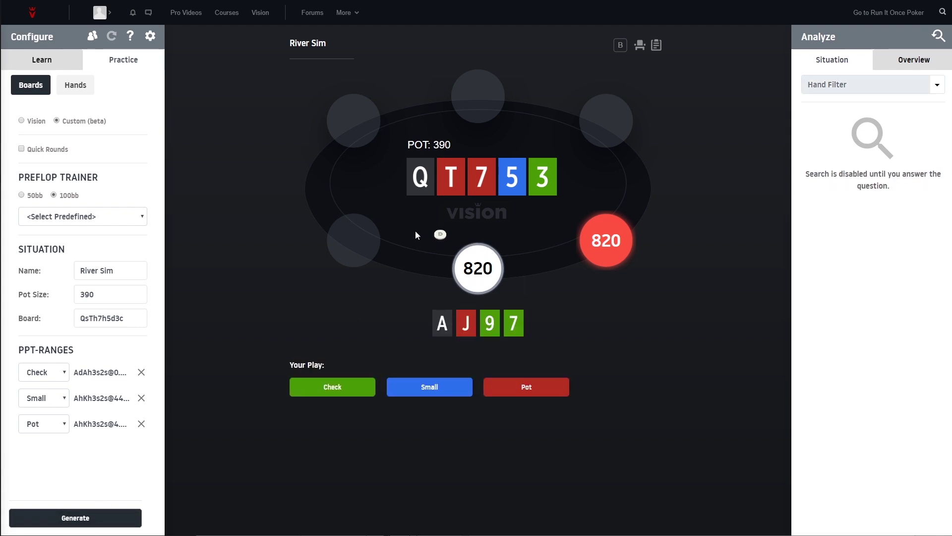
left_click(350, 384)
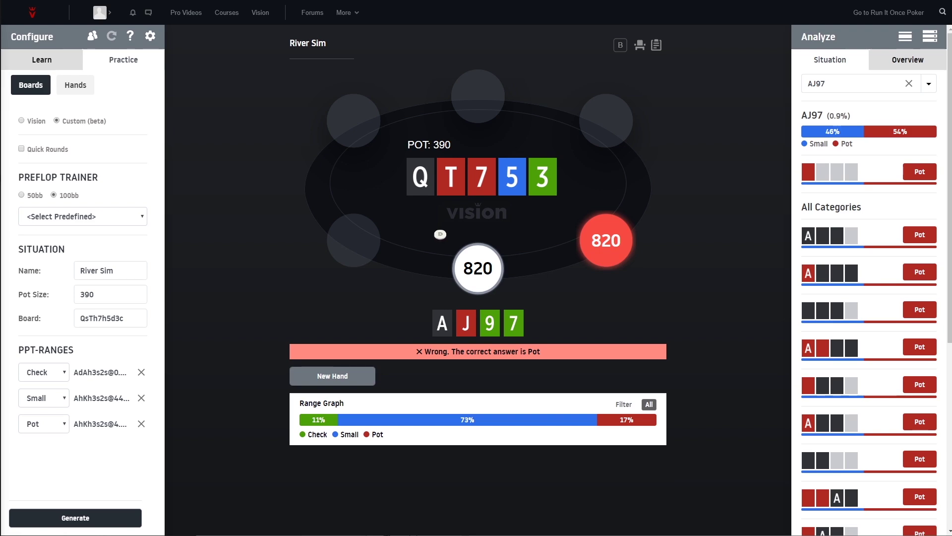
key("alt+Tab")
left_click_drag(553, 160, 417, 34)
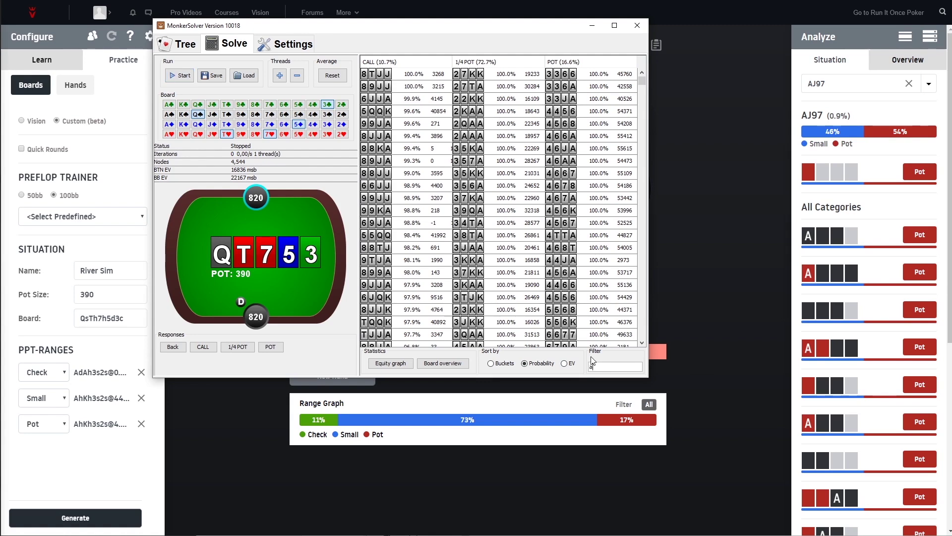
type("j97")
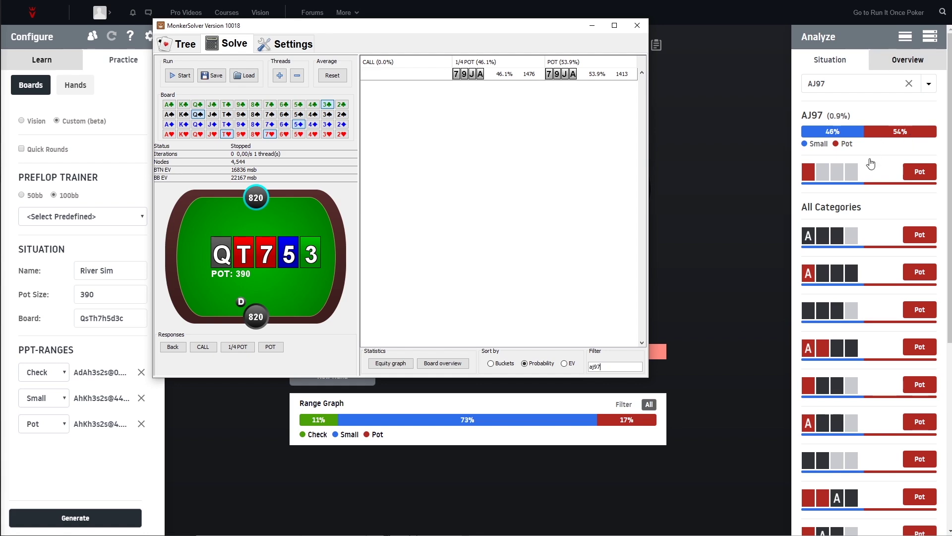
scroll(854, 172, "down", 5)
scroll(854, 172, "up", 5)
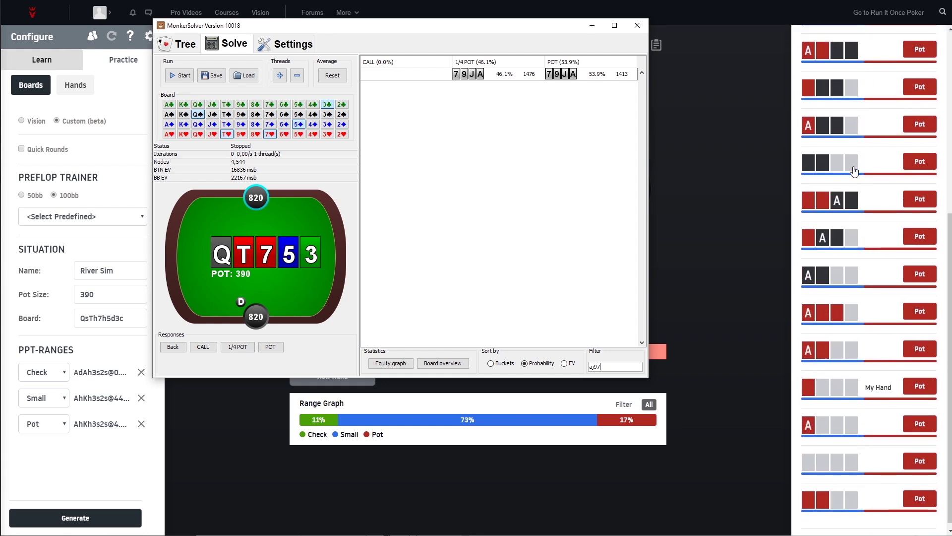
left_click_drag(432, 34, 646, 74)
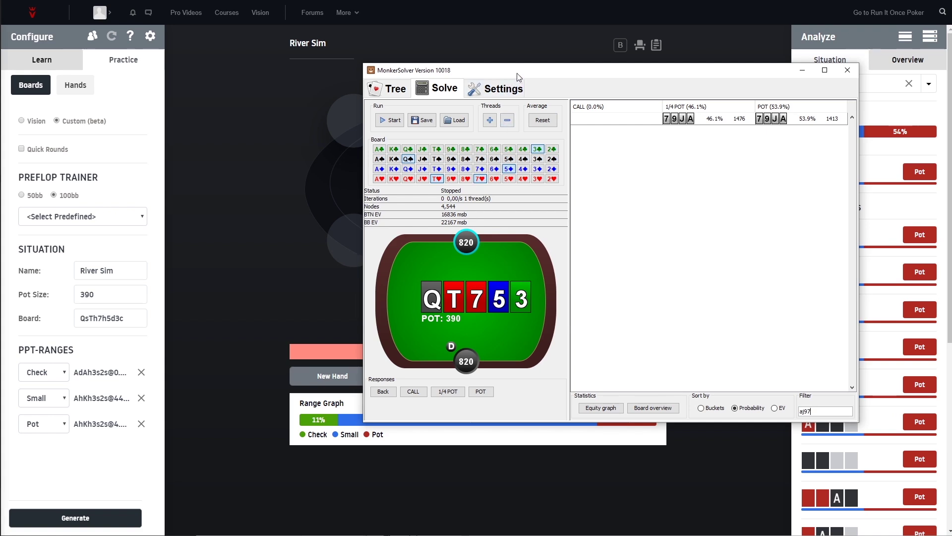
left_click_drag(519, 76, 435, 36)
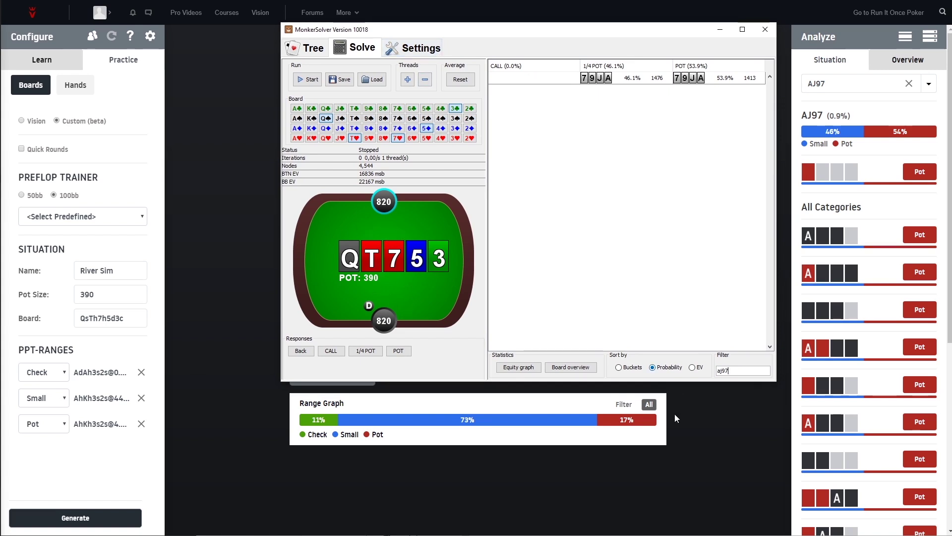
double_click(723, 371)
key("BackSpace")
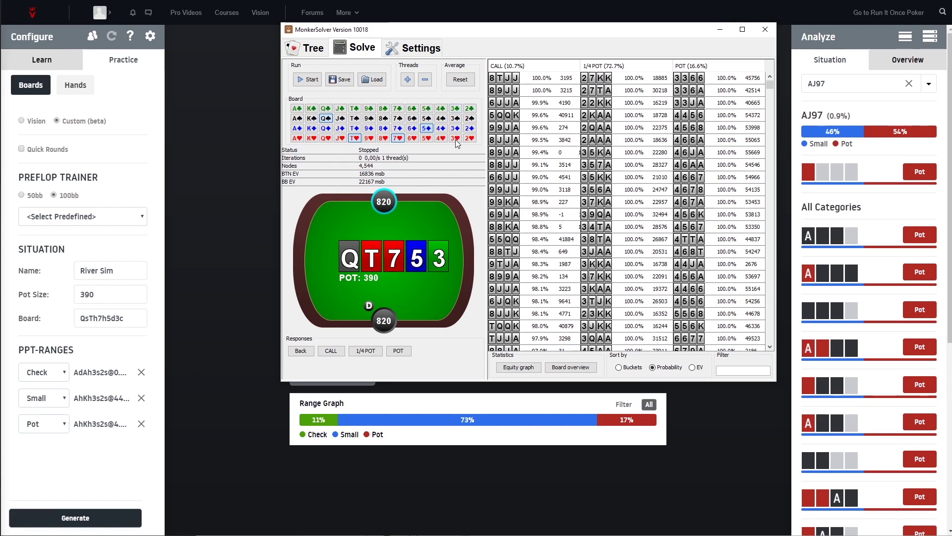
Step: Run the solver on the 3♥ river, then stop it at BB EV 25945 msb
left_click(309, 79)
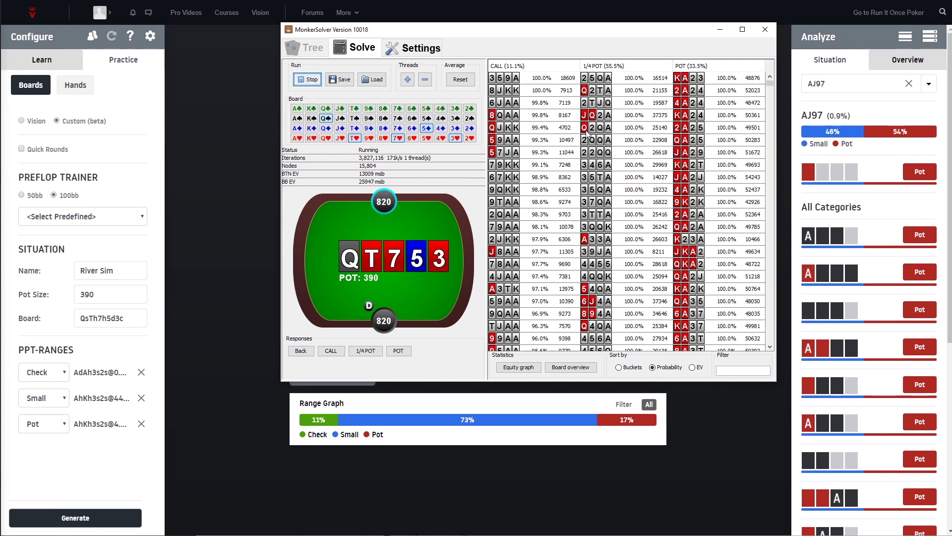
left_click(309, 82)
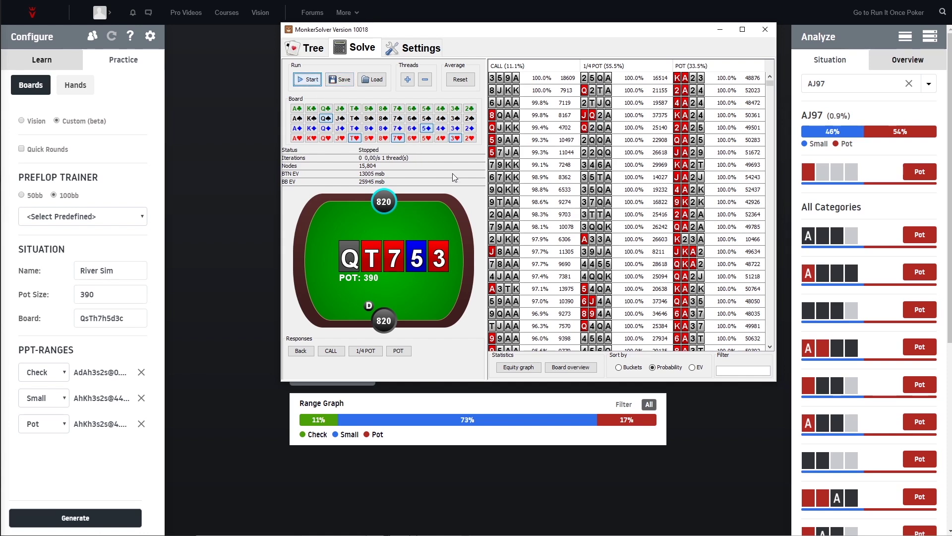